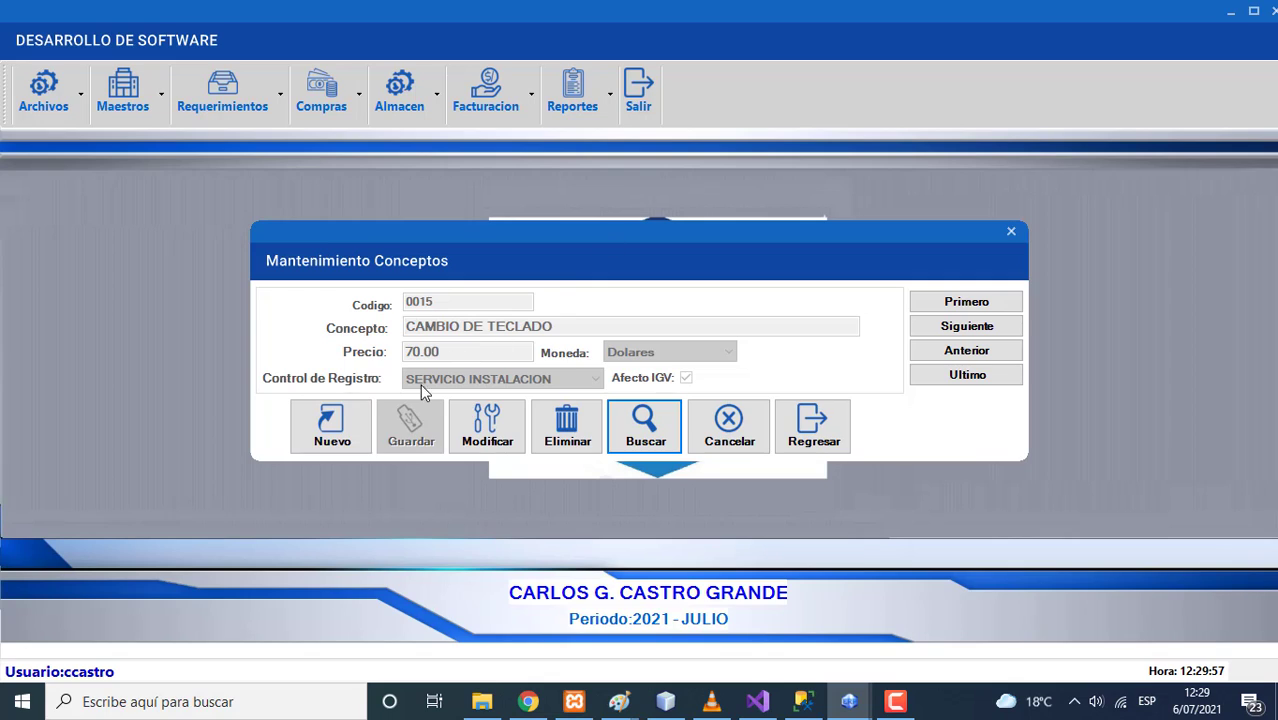
- Create and save a new concept named CAMBIO DE MEMORIA RAM, priced at 50 Soles and not subject to IGV
{"action": "left_click", "coordinate": [350, 428]}
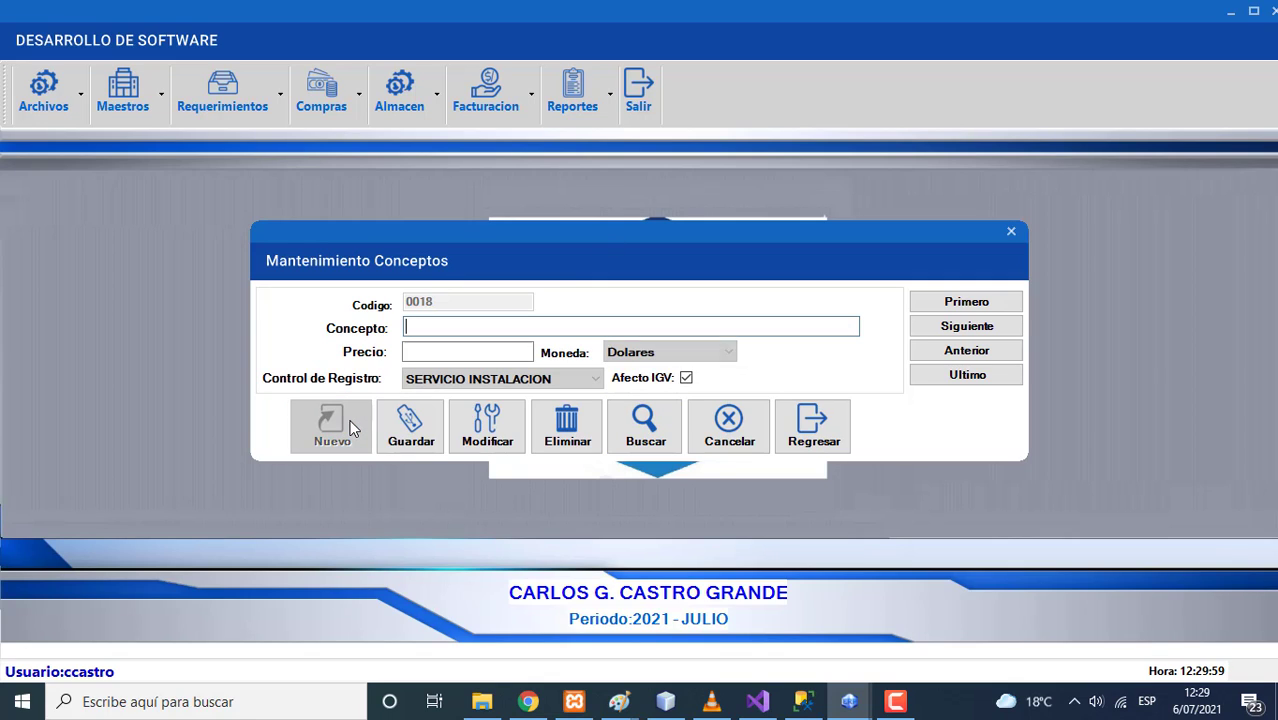
{"action": "type", "text": "C"}
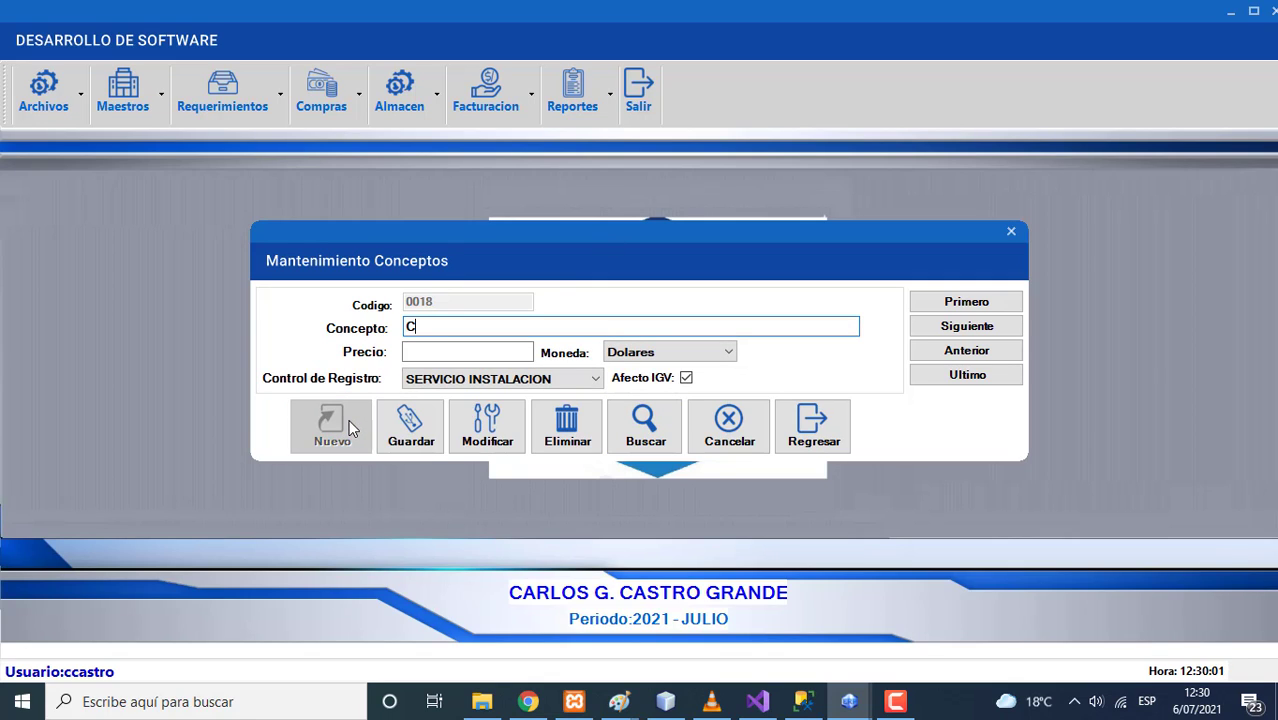
{"action": "type", "text": "AMBIO DE MEMO"}
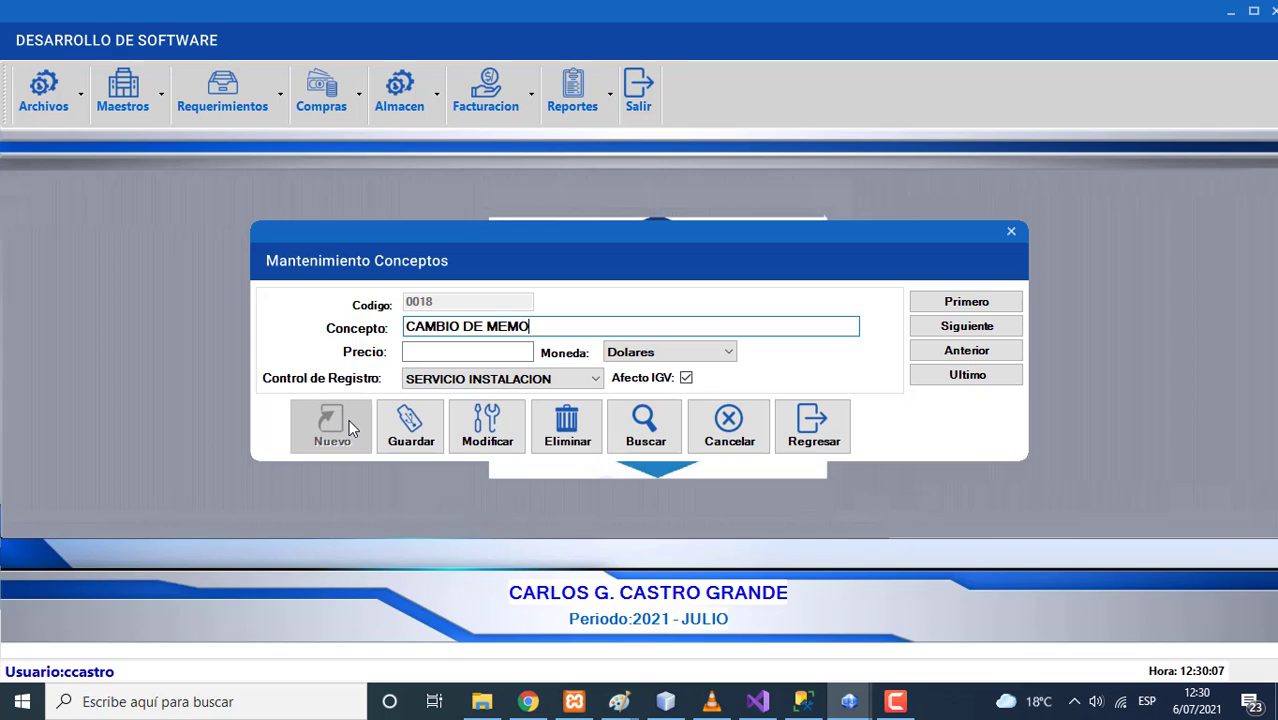
{"action": "type", "text": "RIA RAM"}
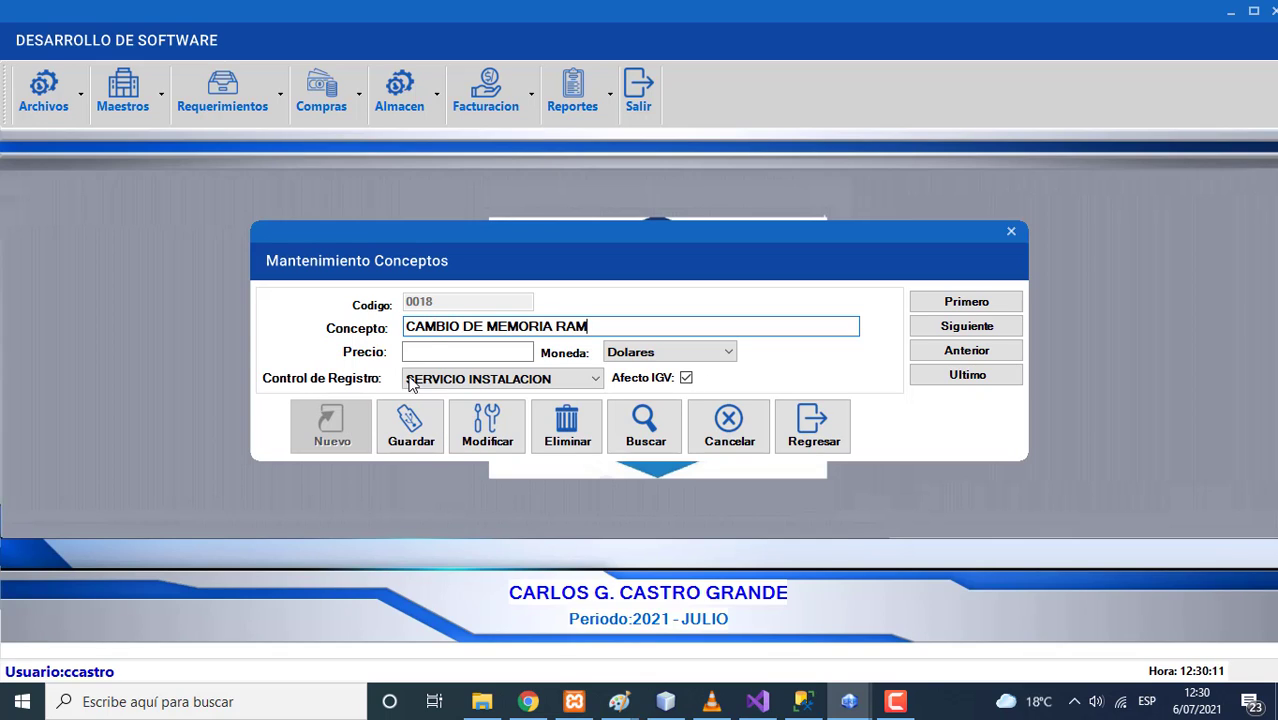
{"action": "left_click", "coordinate": [428, 354]}
{"action": "type", "text": "5"}
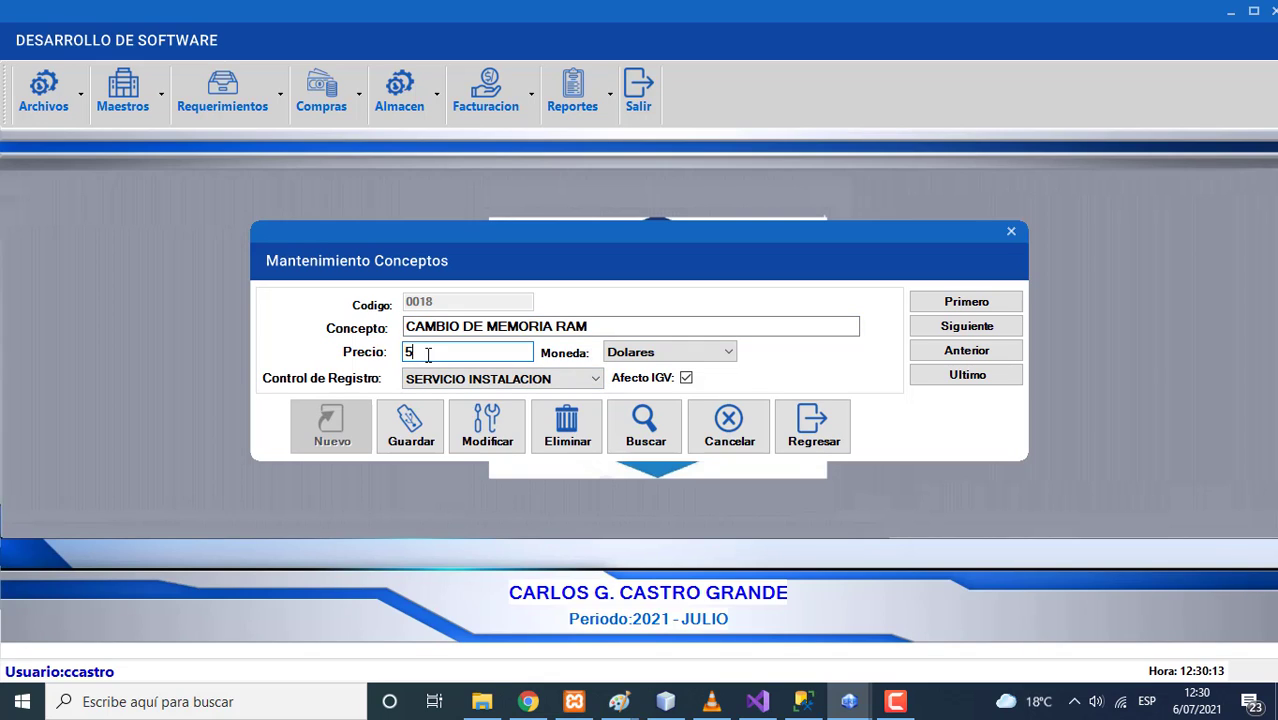
{"action": "type", "text": "0"}
{"action": "left_click", "coordinate": [645, 356]}
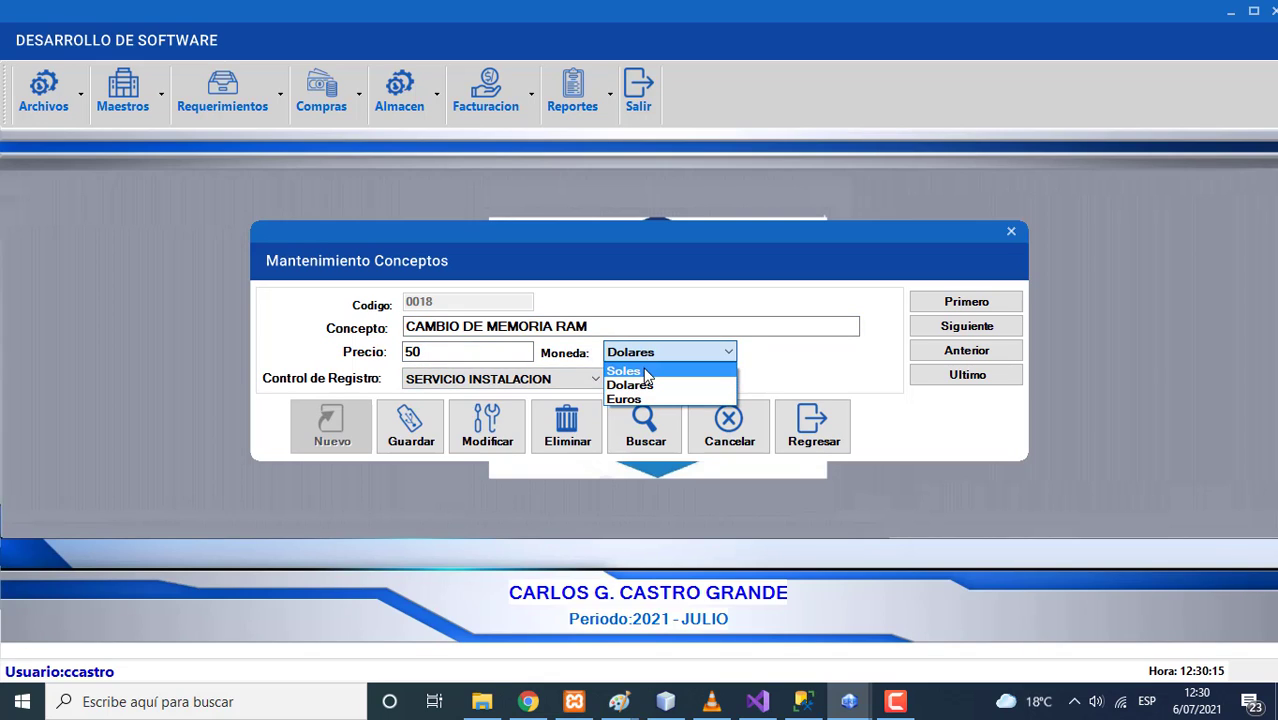
{"action": "left_click", "coordinate": [645, 372]}
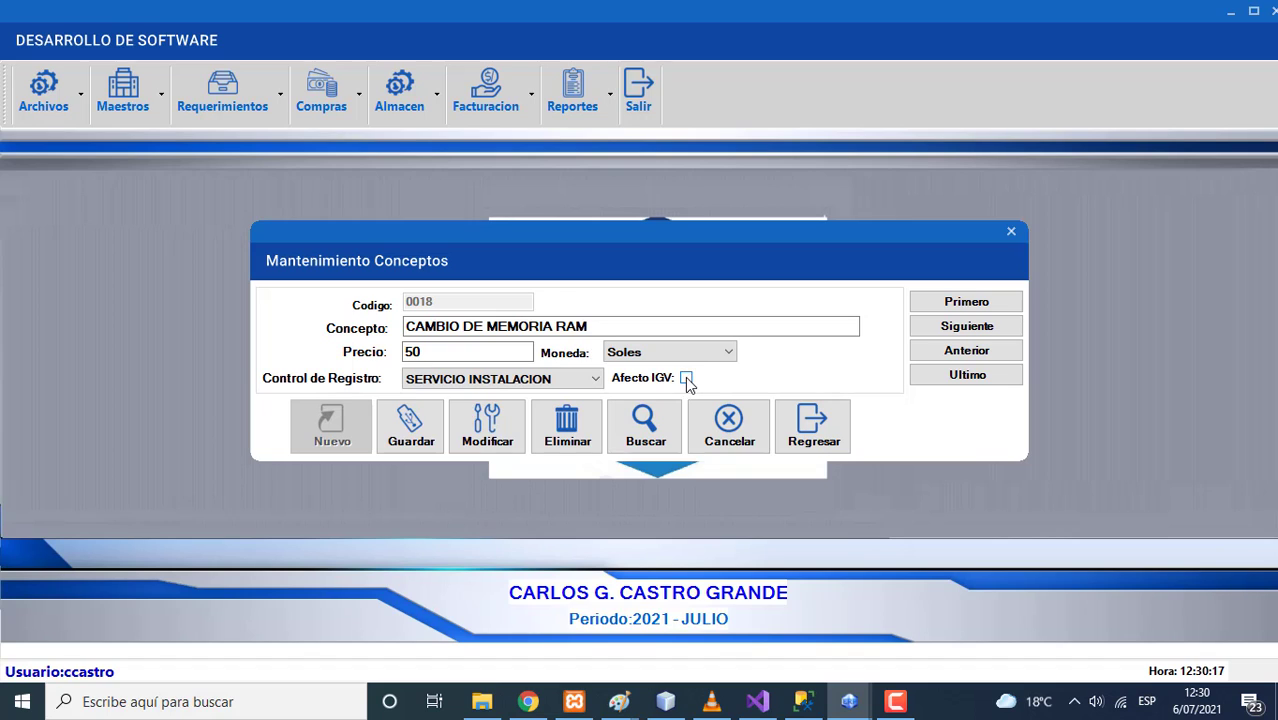
{"action": "left_click", "coordinate": [411, 422]}
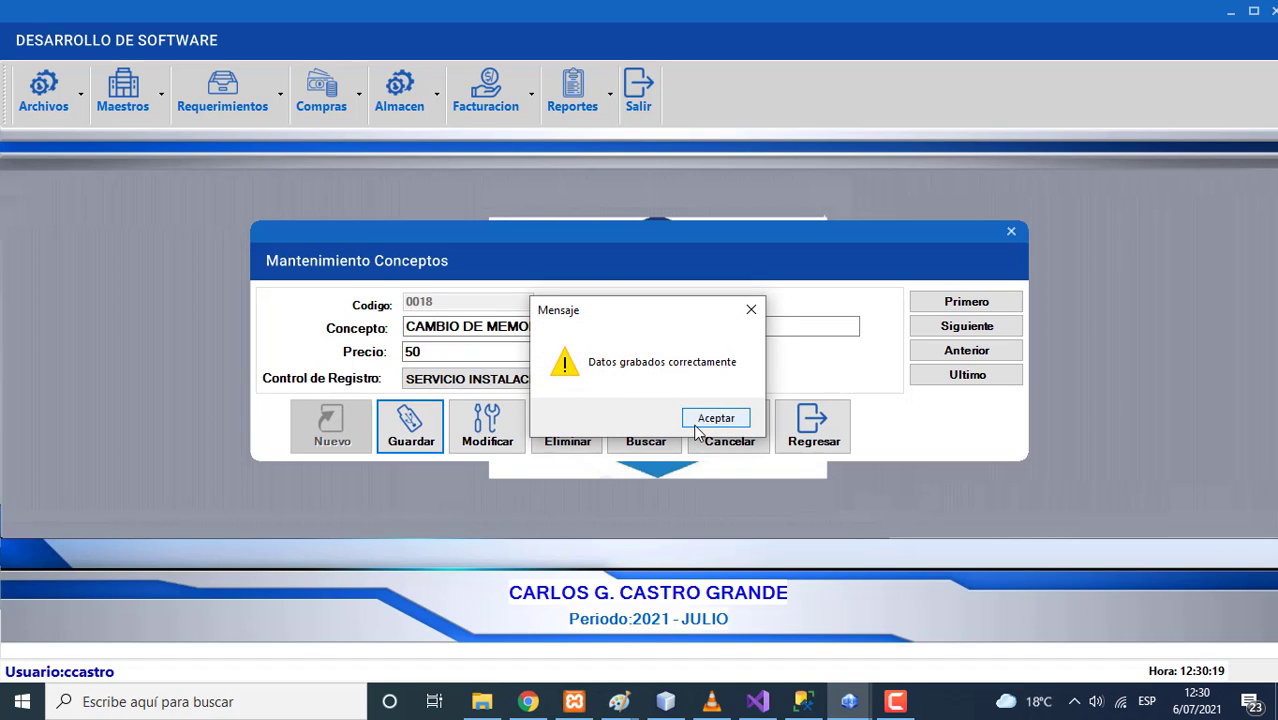
{"action": "left_click", "coordinate": [697, 423]}
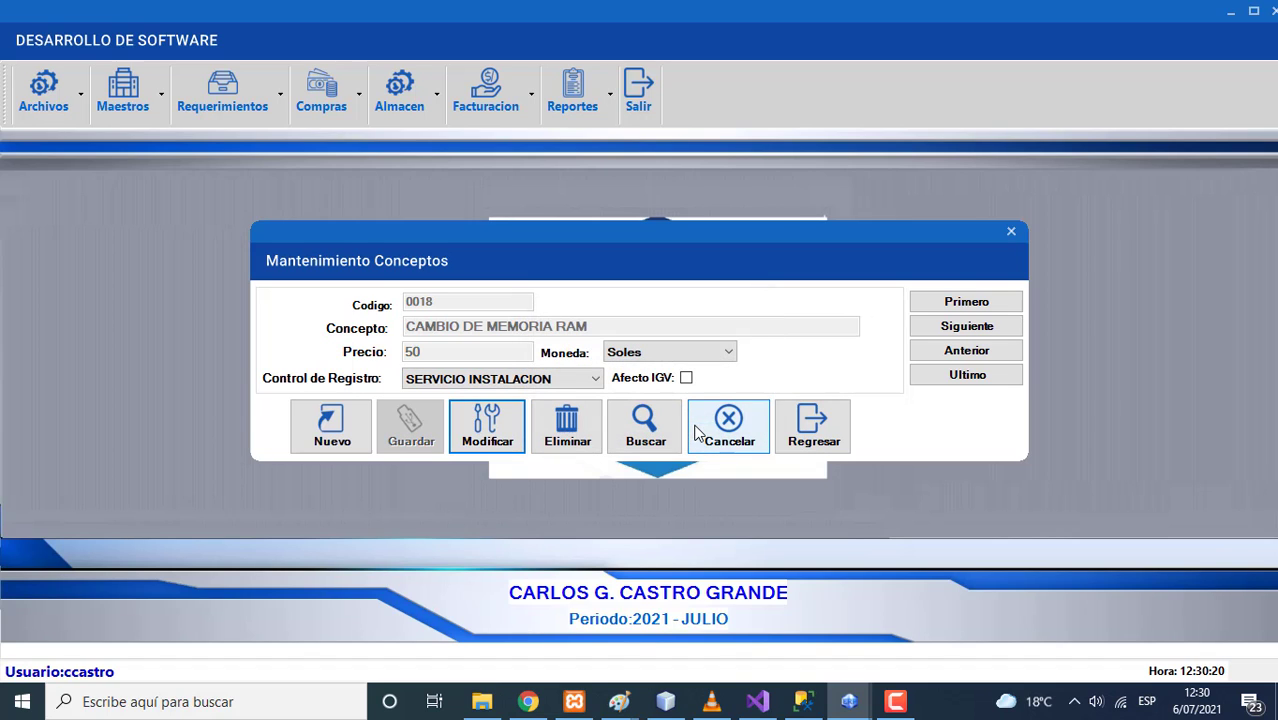
- Browse to the previous concept record and back, and load CAMBIO DE MEMORIA RAM through the concept search
{"action": "left_click", "coordinate": [972, 360]}
{"action": "left_click", "coordinate": [967, 327]}
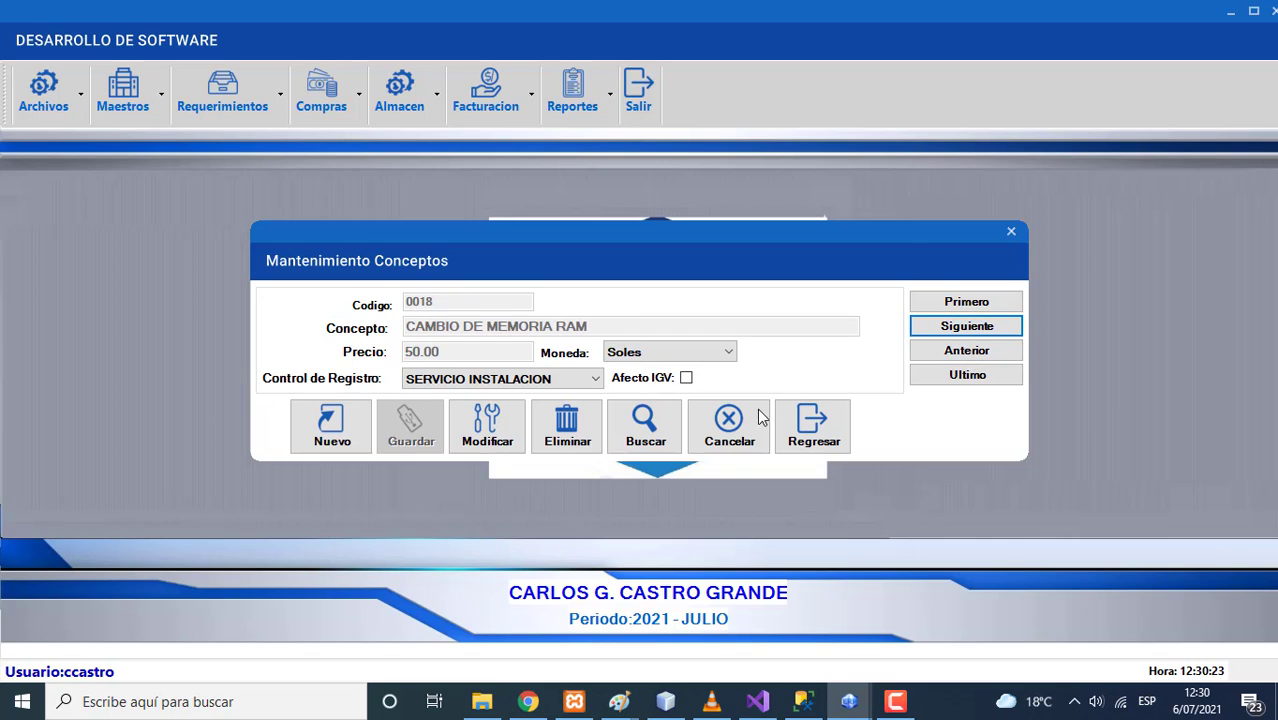
{"action": "left_click", "coordinate": [641, 437]}
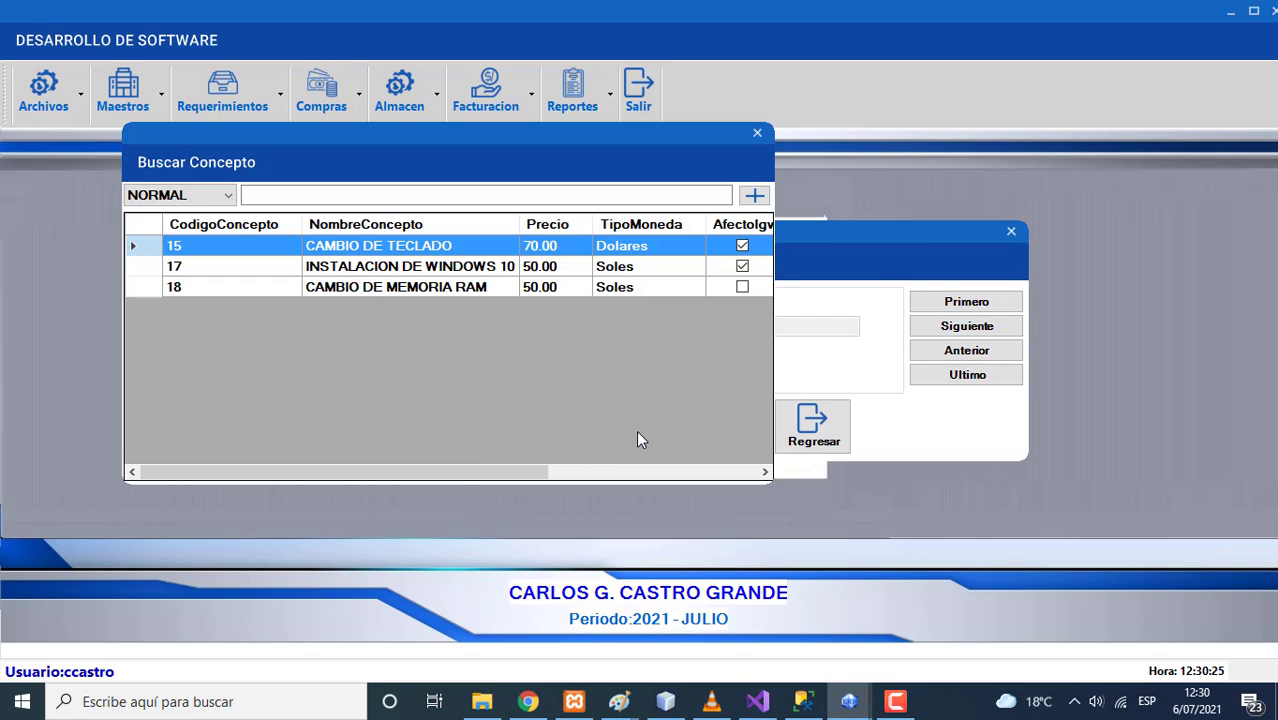
{"action": "double_click", "coordinate": [150, 289]}
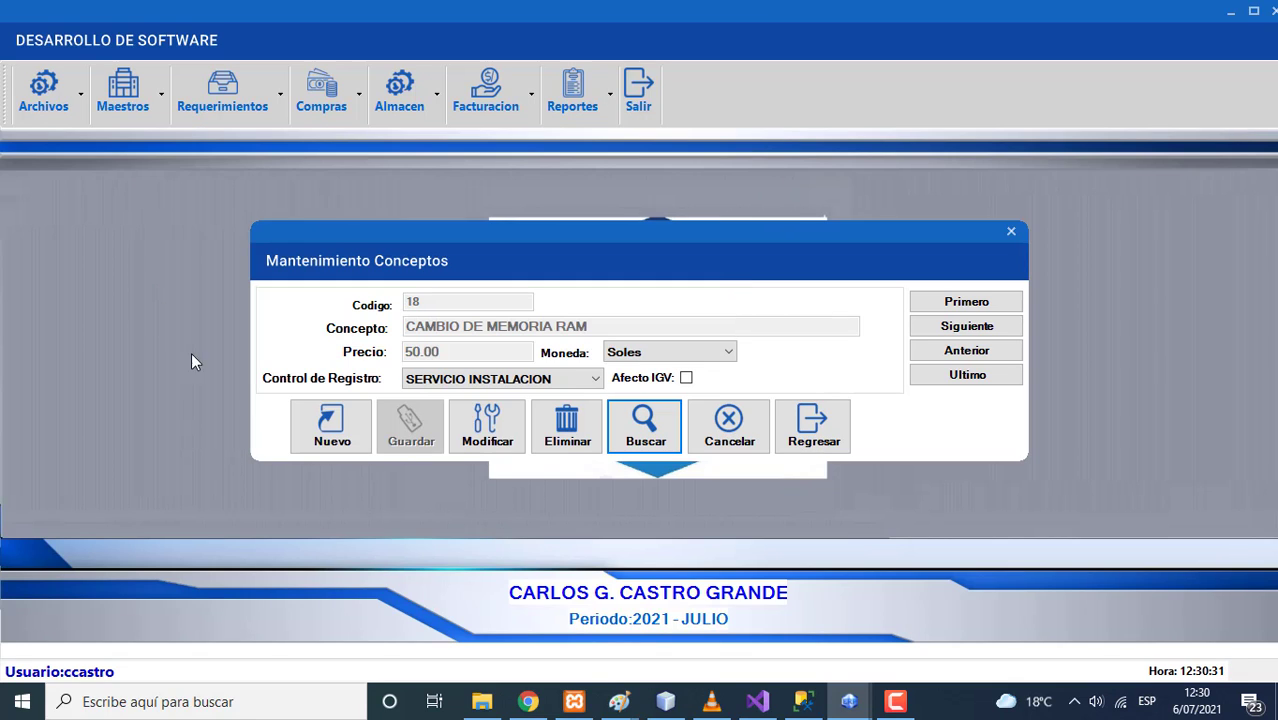
- Create and save the concept CAMBIO DE PANTALLA LAPTOP at 130 Dolares, subject to IGV, and load it through the concept search
{"action": "left_click", "coordinate": [324, 447]}
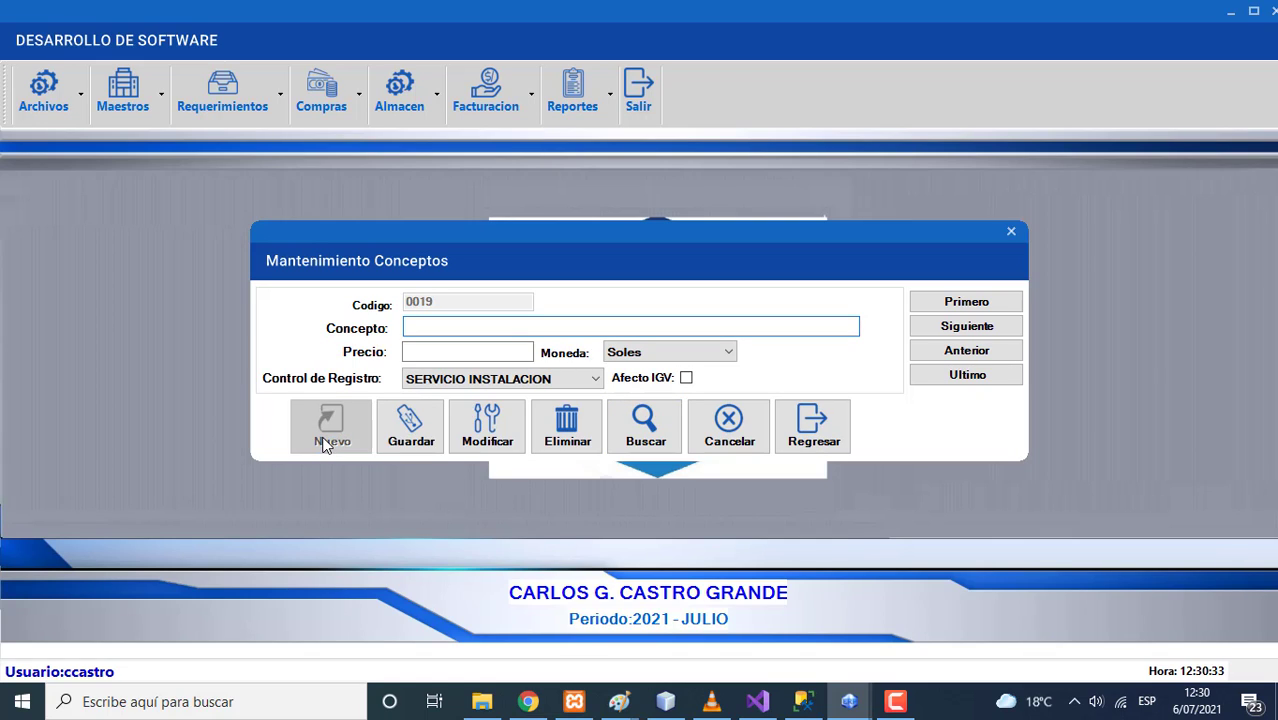
{"action": "type", "text": "CAMBIO DE PANTAL"}
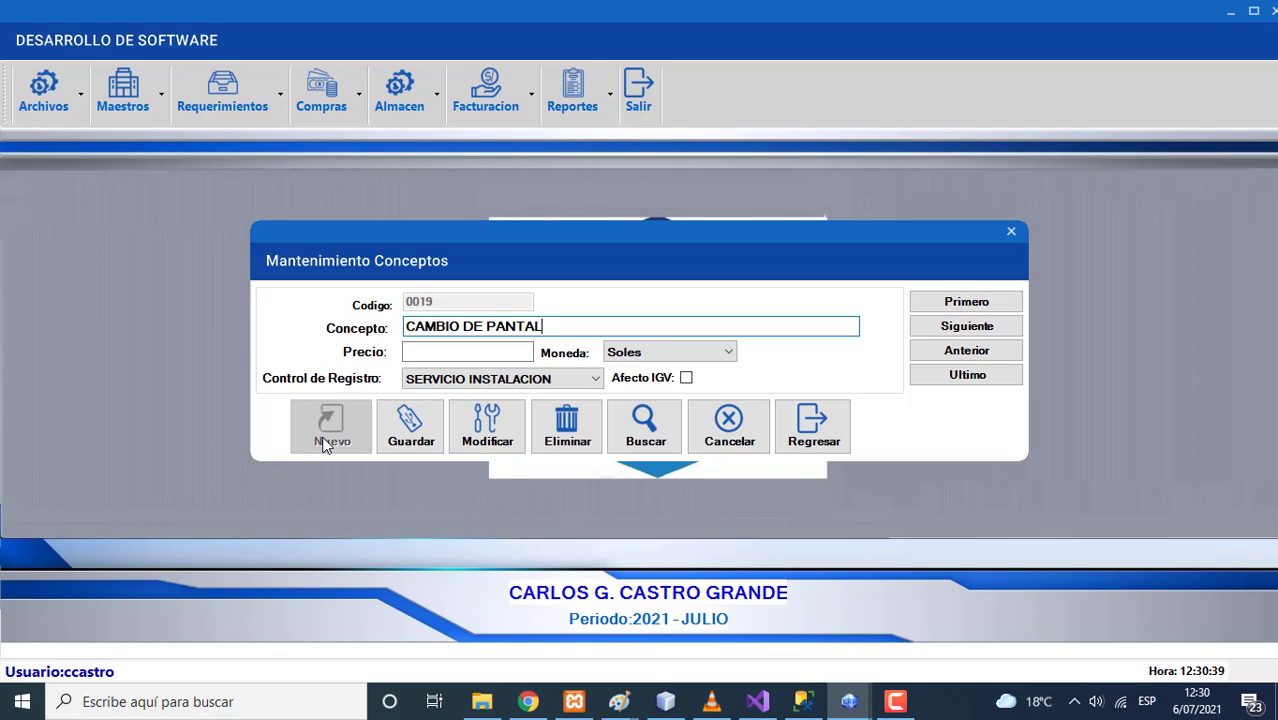
{"action": "type", "text": "LA LAPTOP"}
{"action": "left_click", "coordinate": [419, 355]}
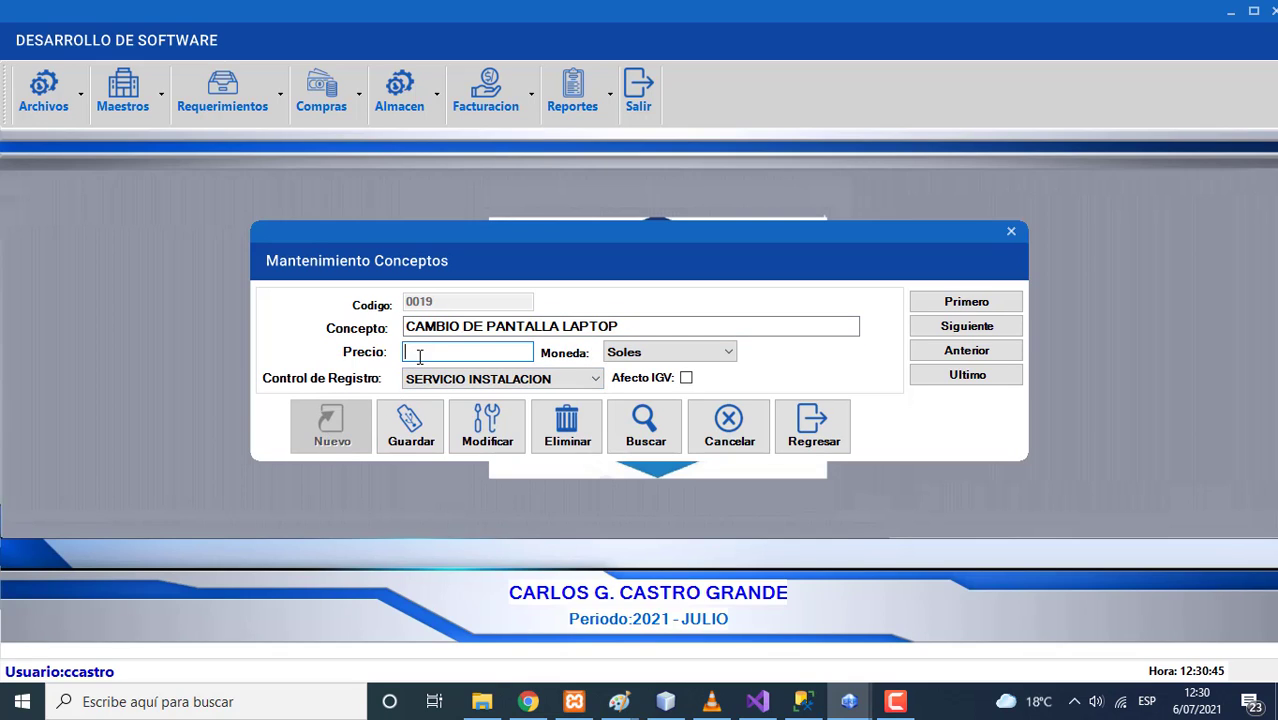
{"action": "type", "text": "130"}
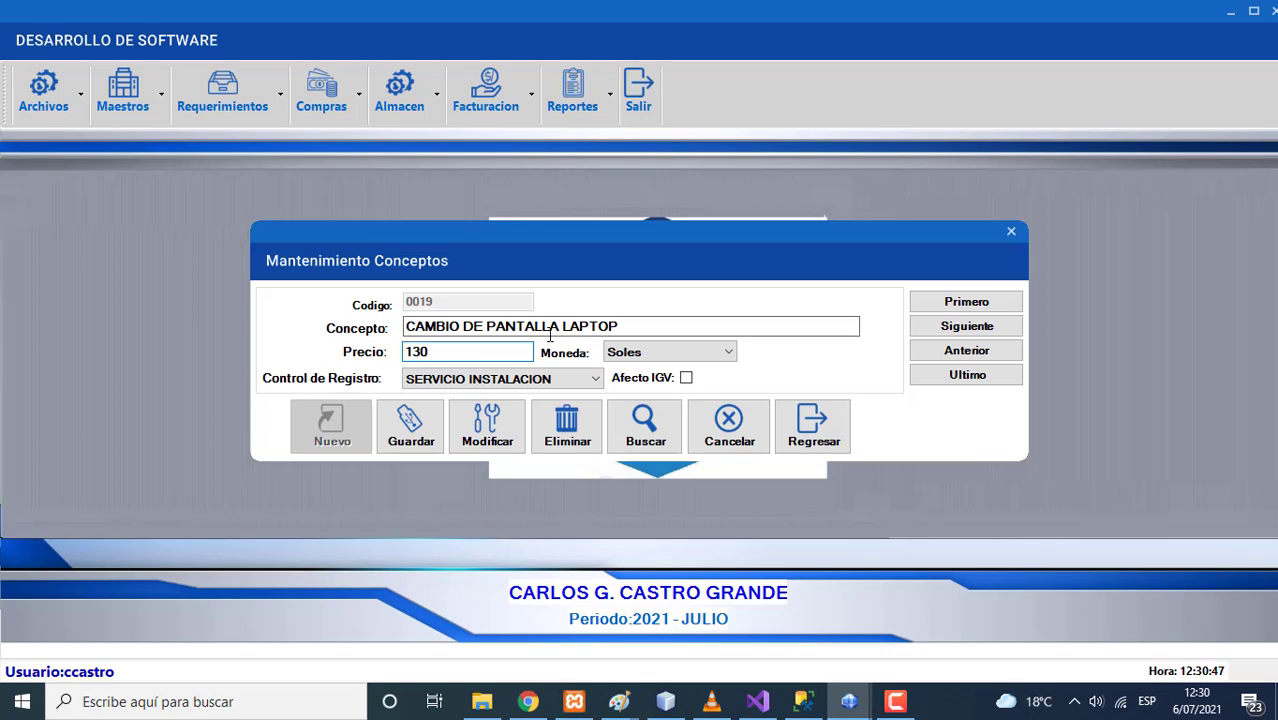
{"action": "left_click", "coordinate": [613, 356]}
{"action": "left_click", "coordinate": [622, 387]}
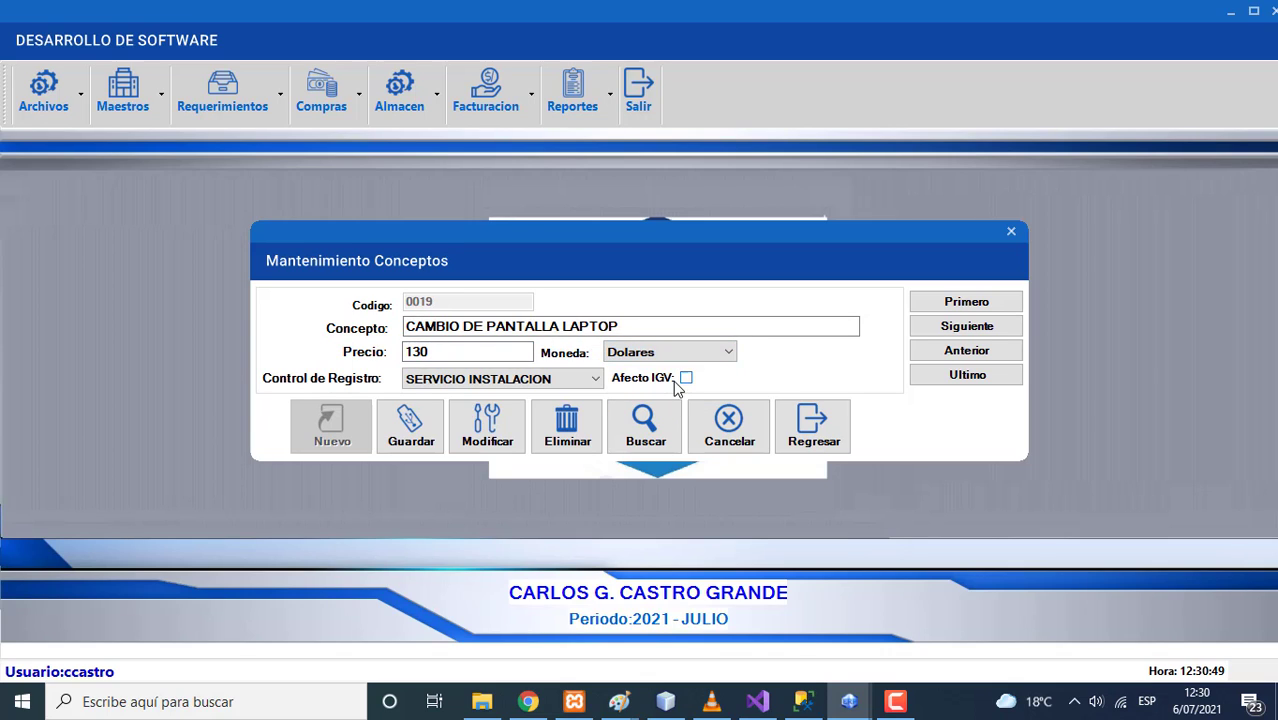
{"action": "left_click", "coordinate": [411, 425]}
{"action": "left_click", "coordinate": [716, 419]}
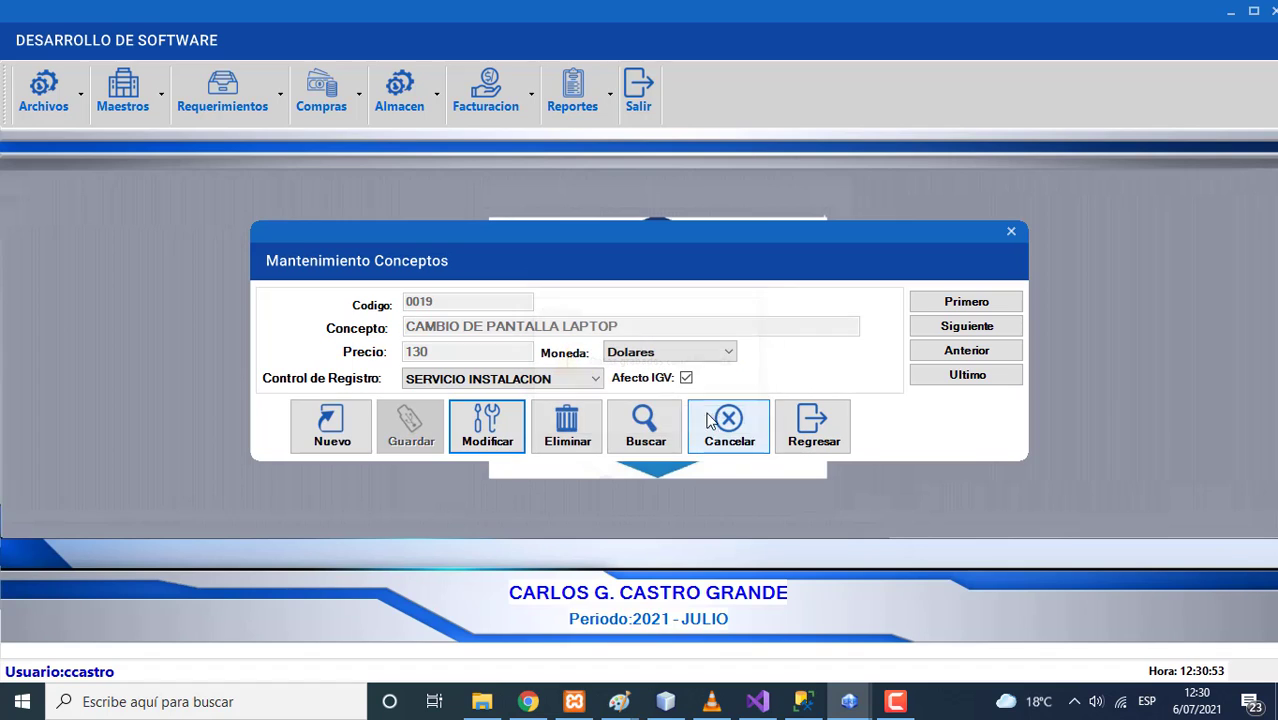
{"action": "left_click", "coordinate": [645, 440]}
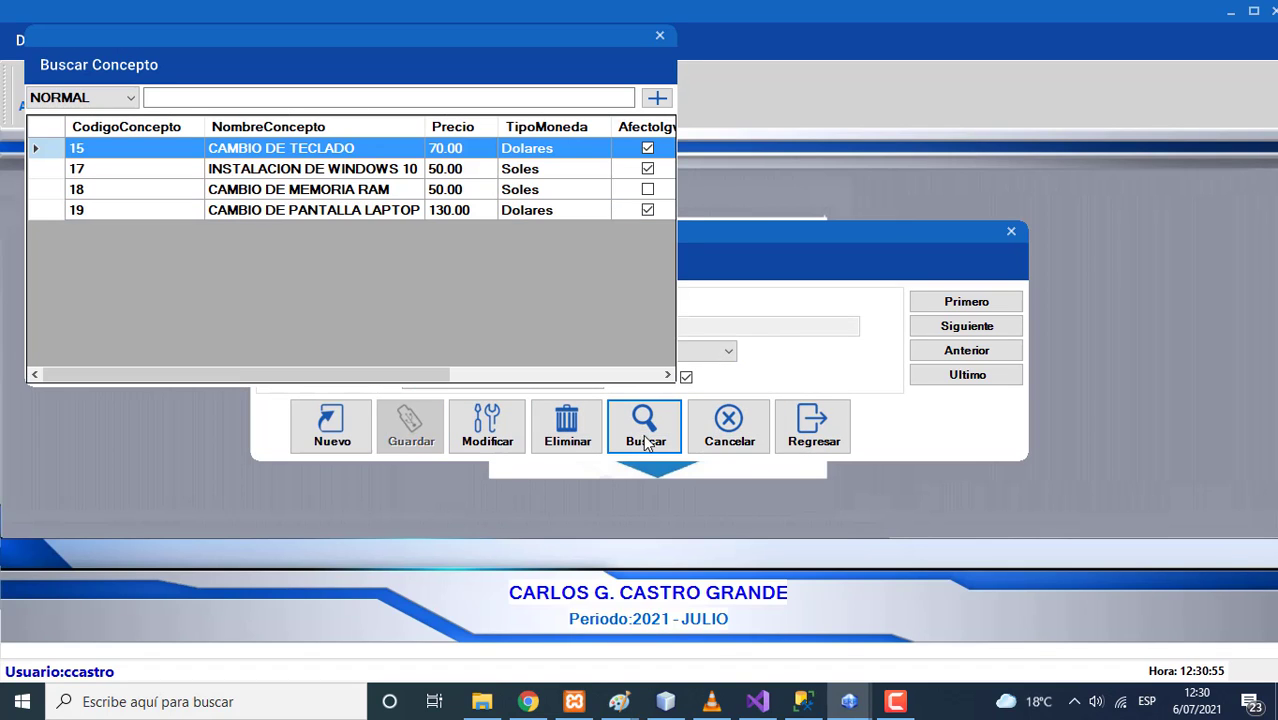
{"action": "double_click", "coordinate": [58, 209]}
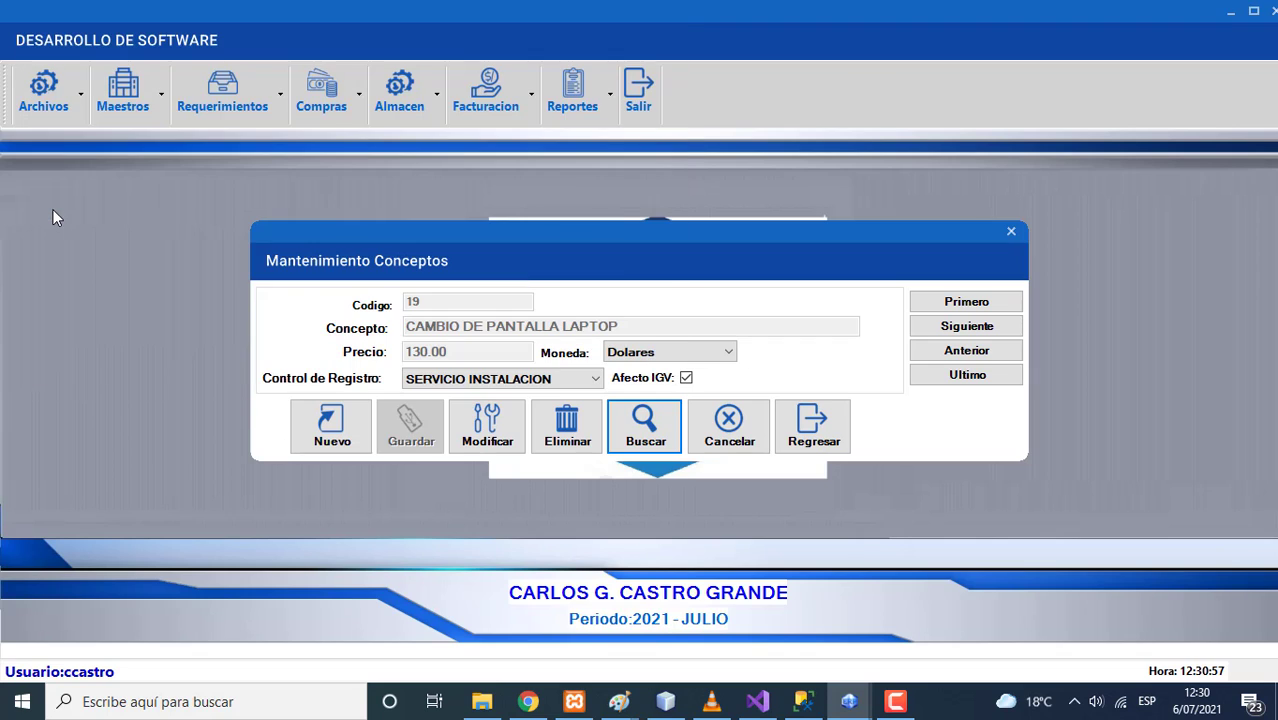
- From the concept search, add and save a new concept named CAMBIO DE TARJETA MADRE I7, priced at 200 Dolares and subject to IGV
{"action": "left_click", "coordinate": [646, 422]}
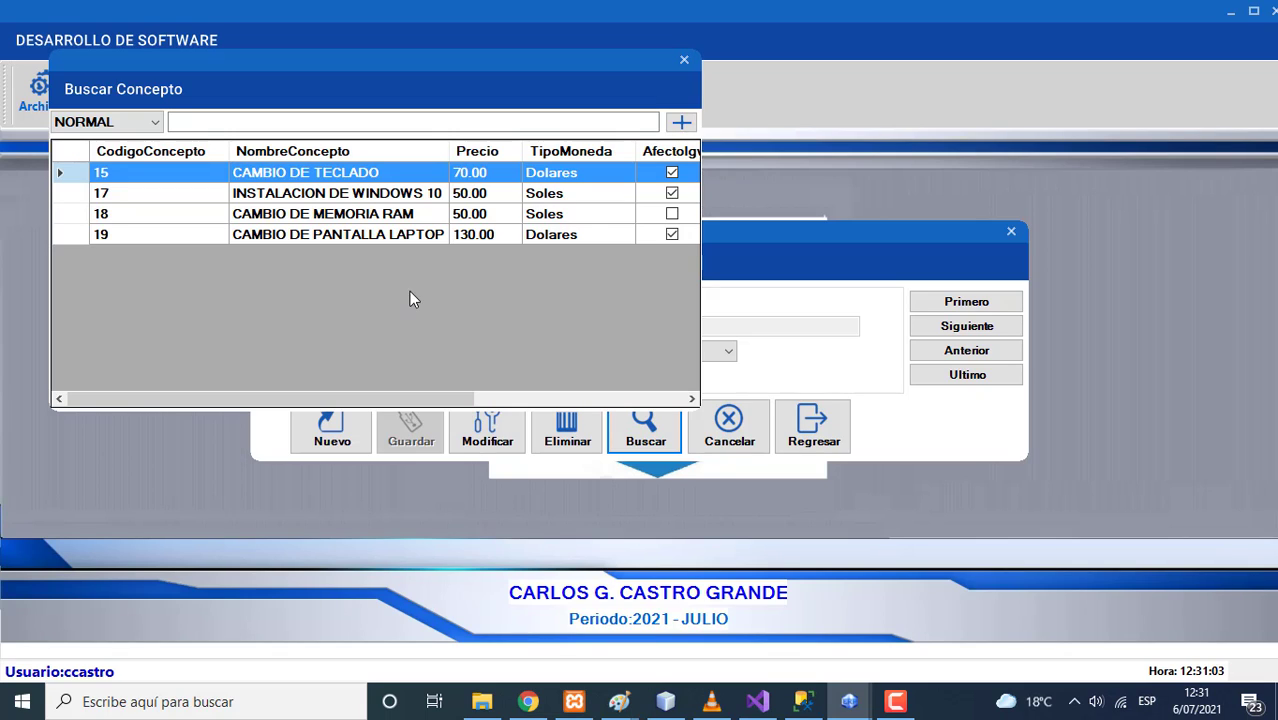
{"action": "left_click", "coordinate": [680, 122]}
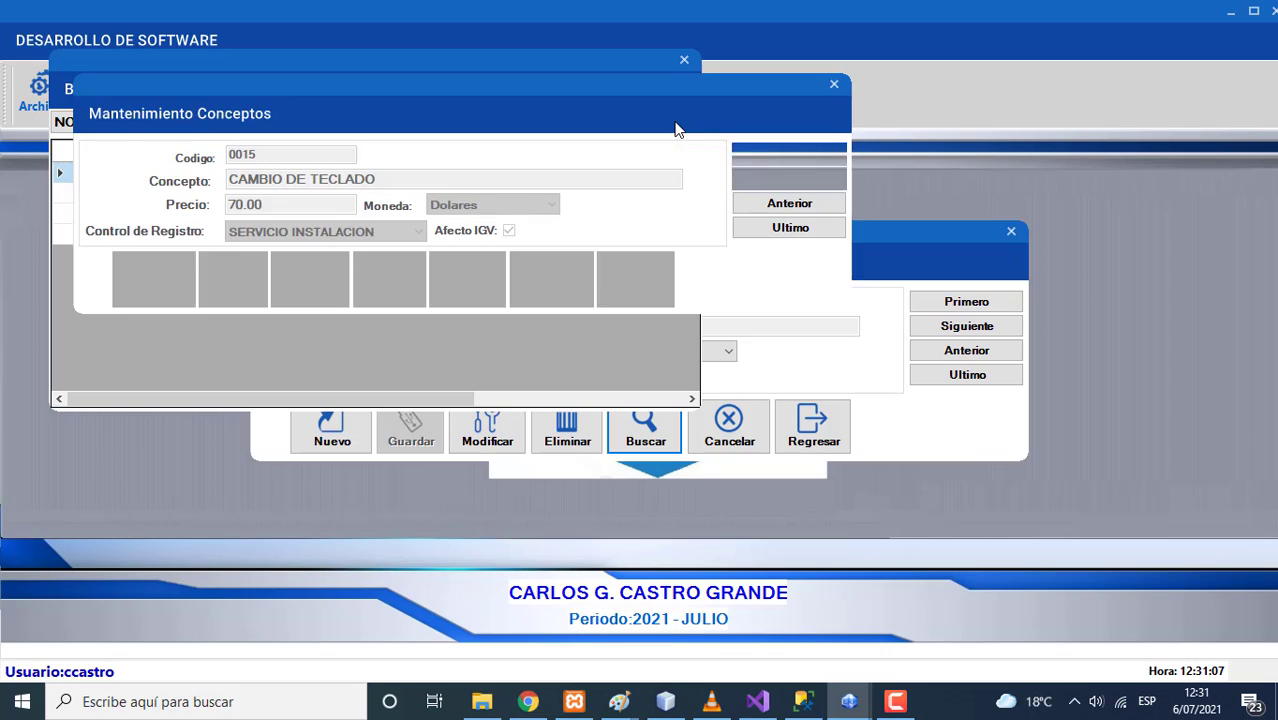
{"action": "left_click", "coordinate": [175, 290]}
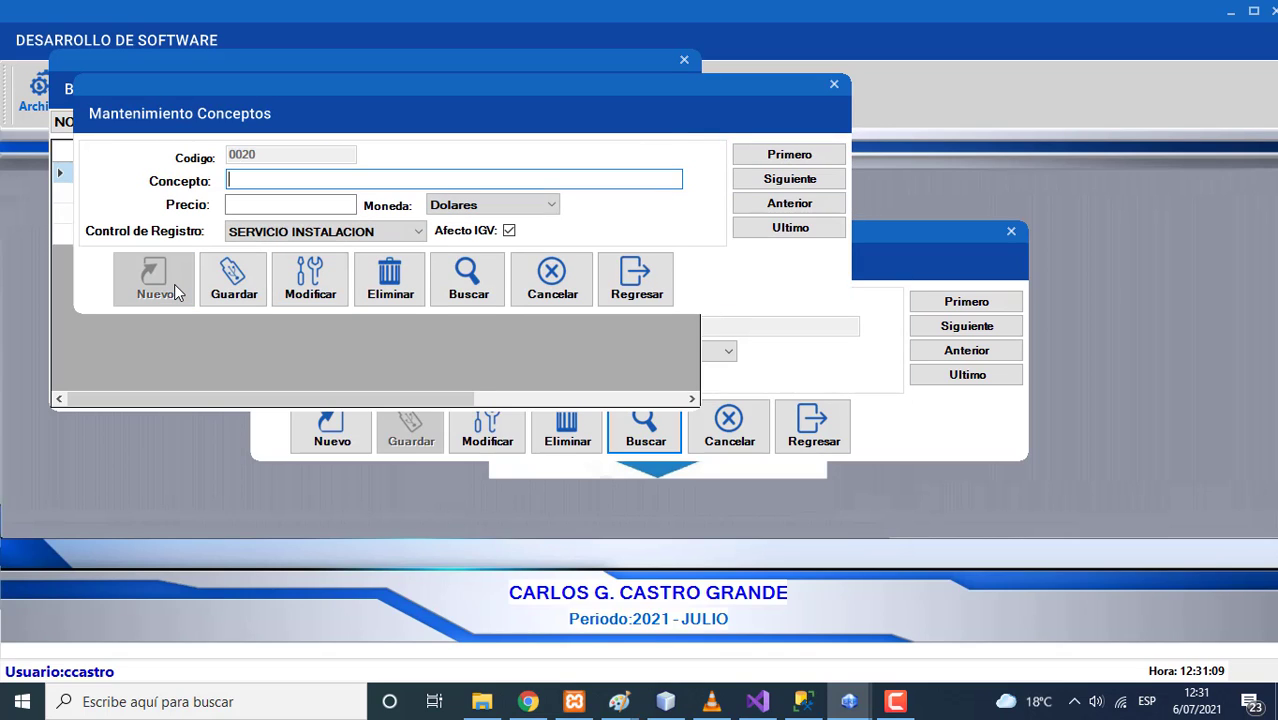
{"action": "type", "text": "CAMB"}
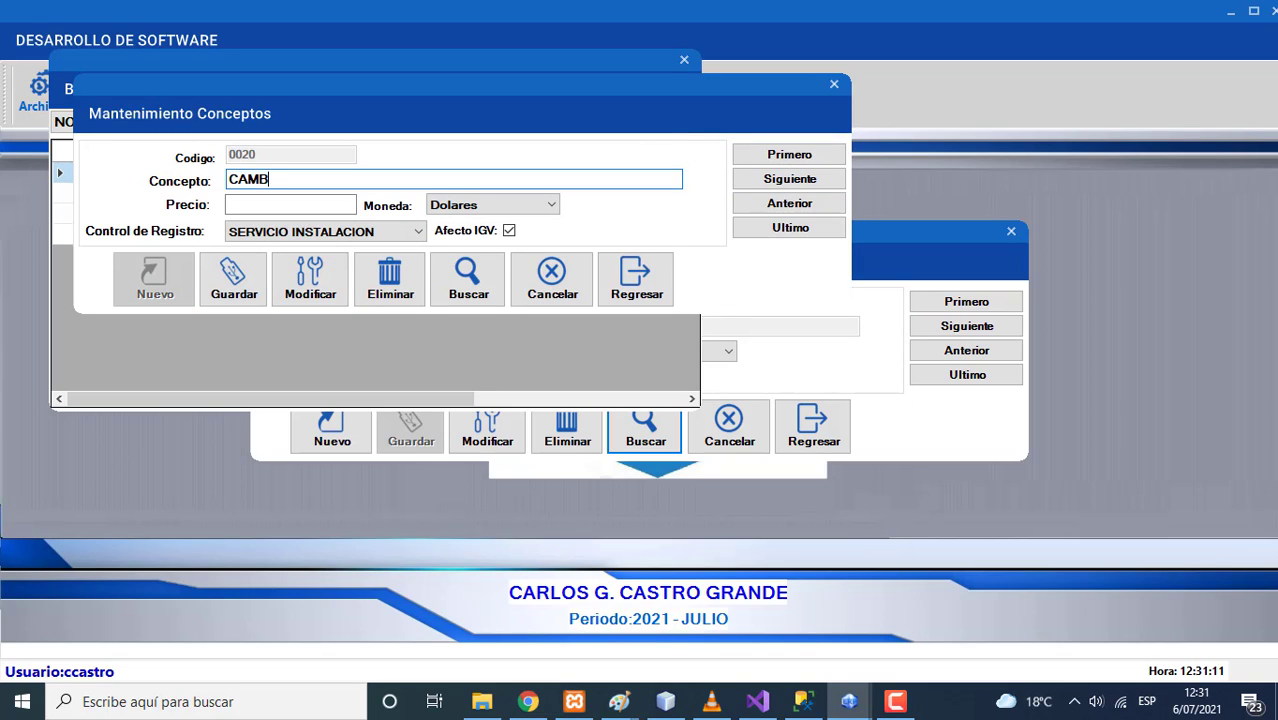
{"action": "type", "text": "IO DE TARJETA MADRE I7"}
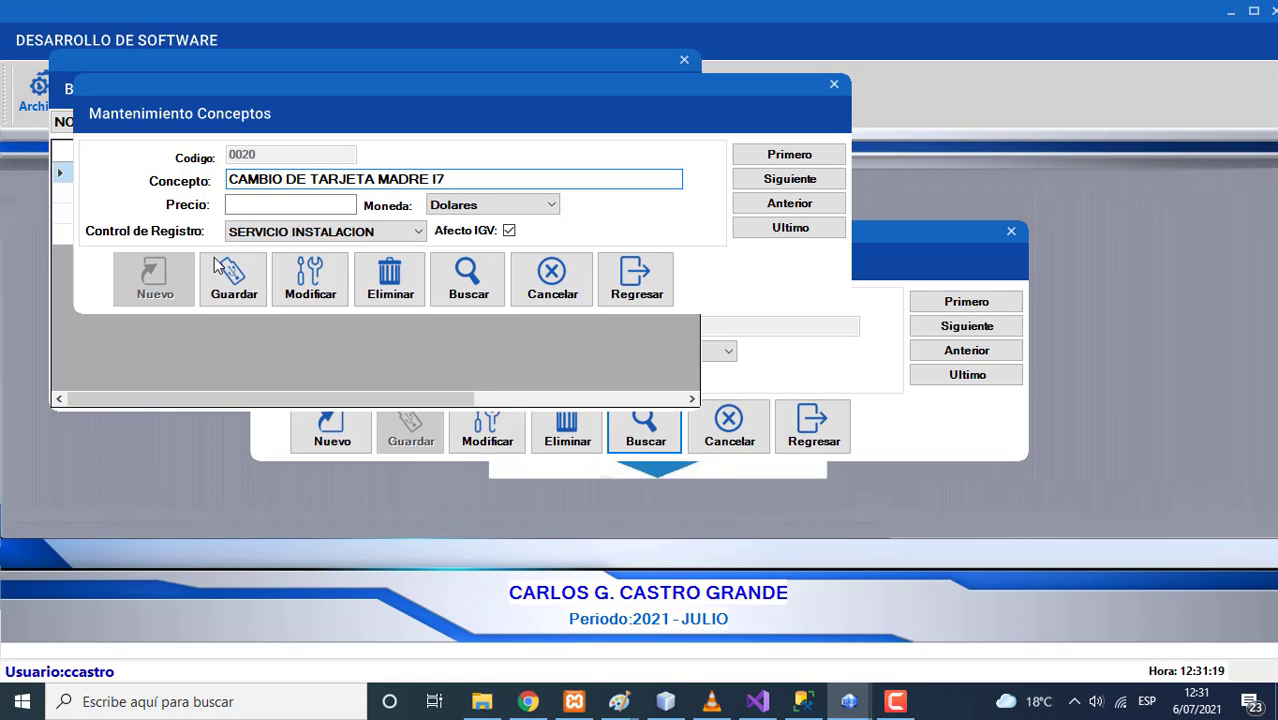
{"action": "left_click", "coordinate": [249, 202]}
{"action": "type", "text": "200"}
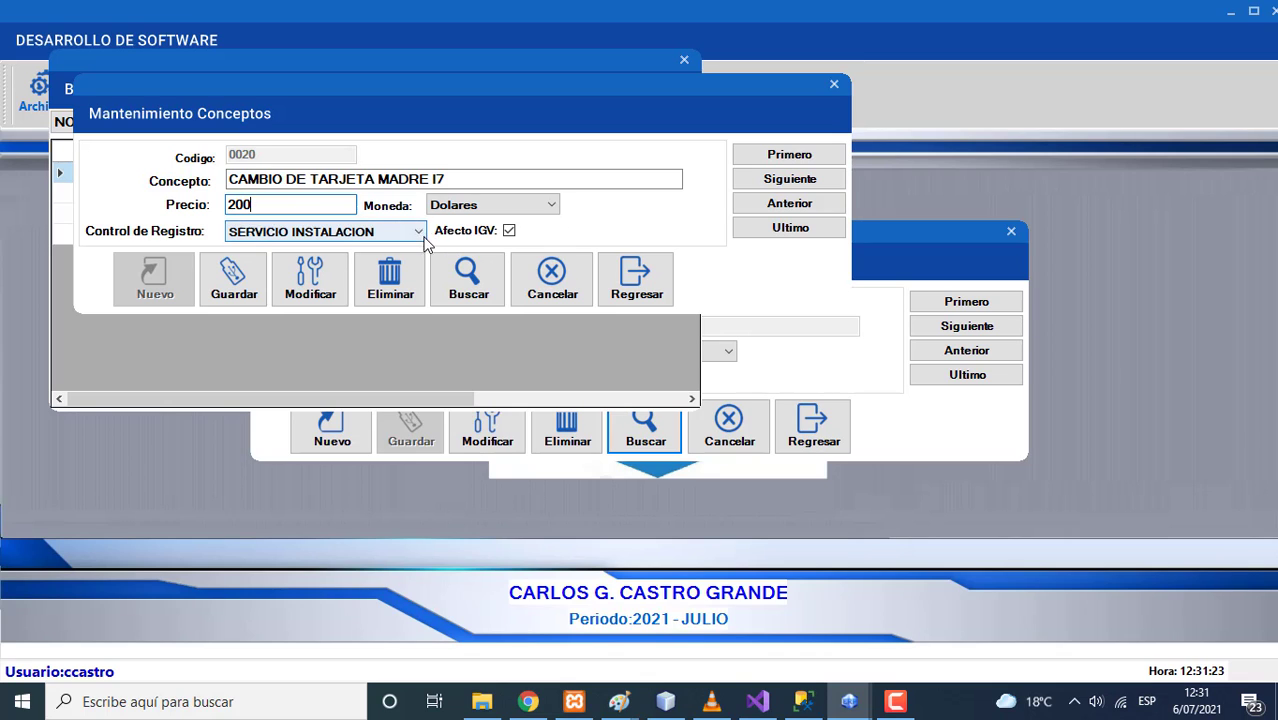
{"action": "left_click", "coordinate": [234, 280]}
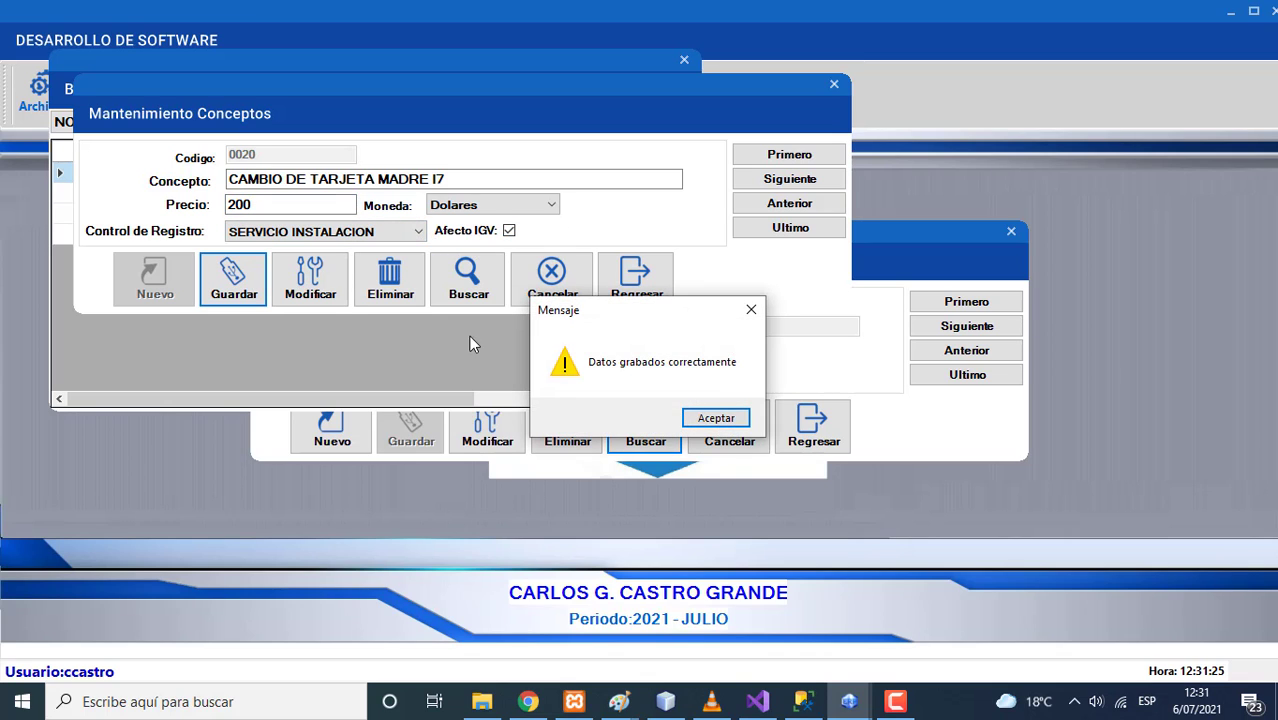
{"action": "left_click", "coordinate": [715, 418]}
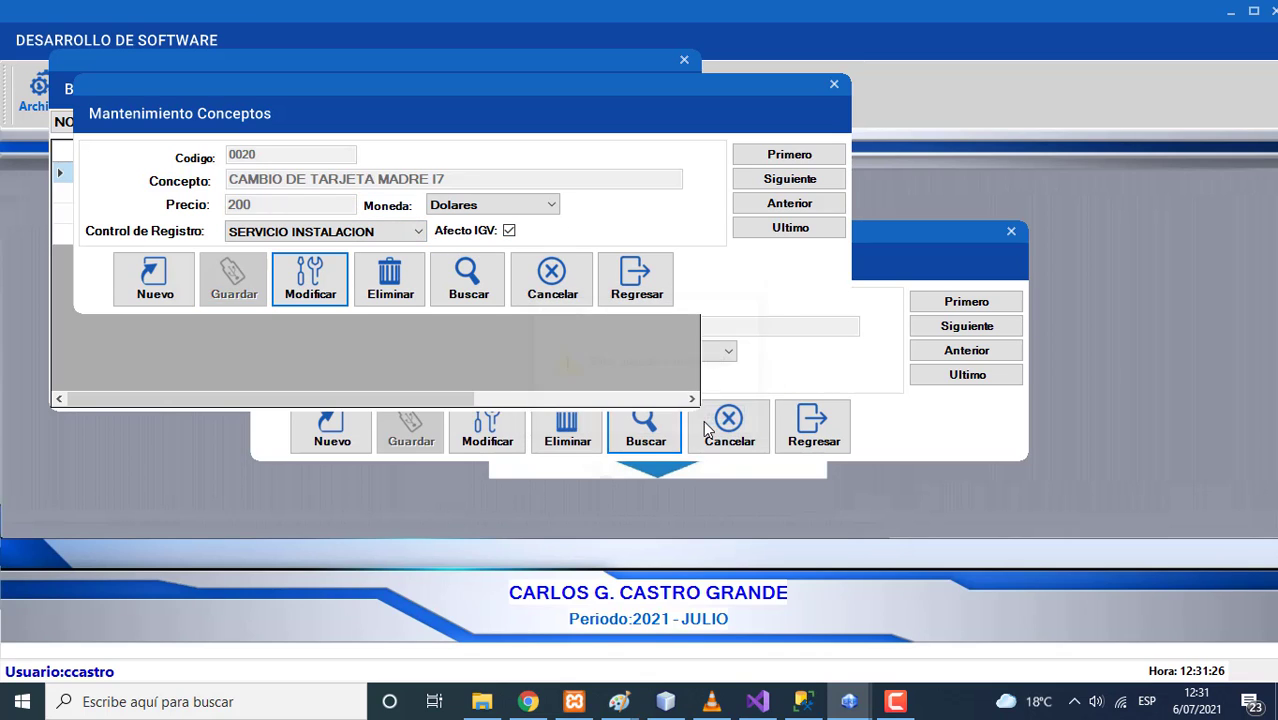
- Load CAMBIO DE TARJETA MADRE I7 from the concept search and update its price to 300.00
{"action": "left_click", "coordinate": [624, 296]}
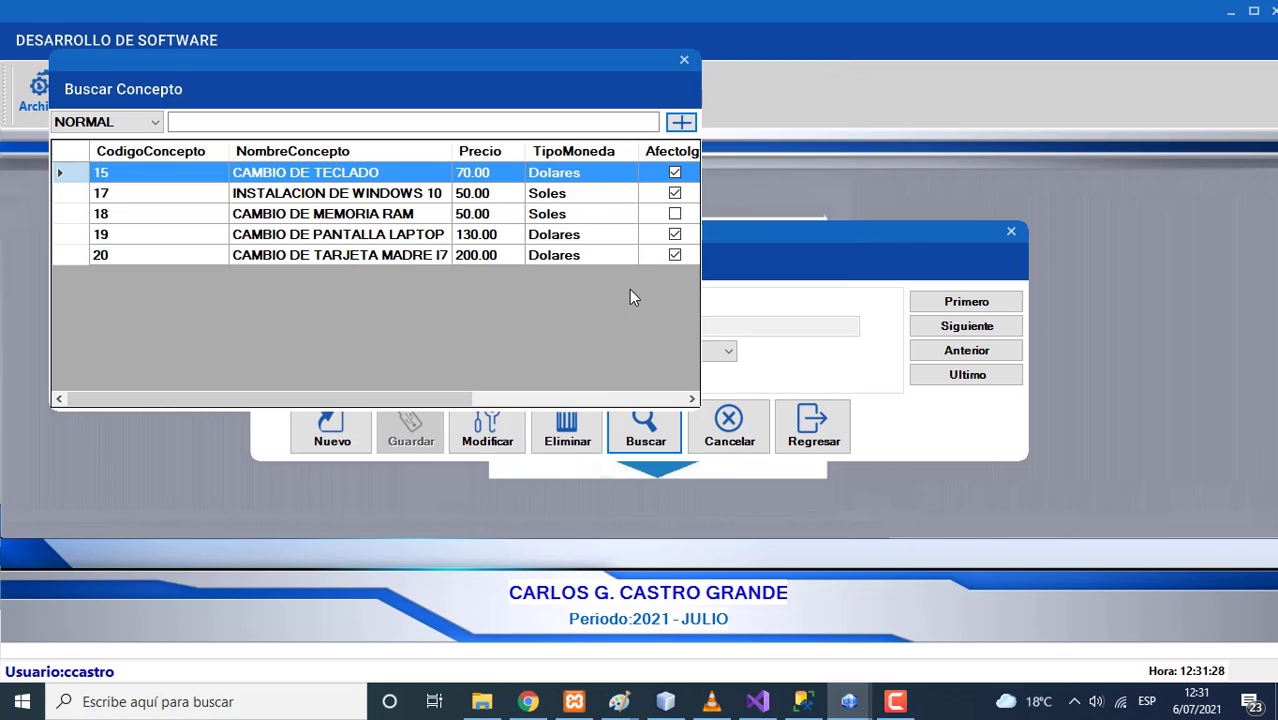
{"action": "double_click", "coordinate": [71, 254]}
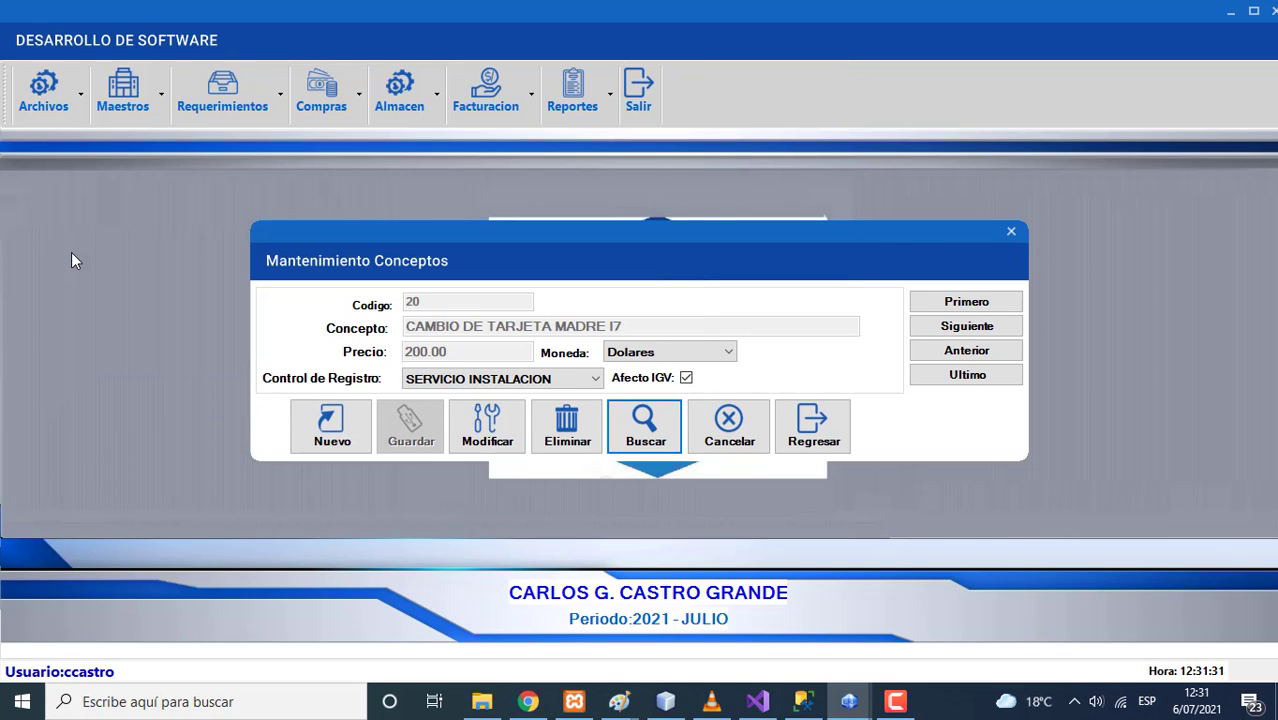
{"action": "left_click", "coordinate": [480, 433]}
{"action": "left_click", "coordinate": [414, 355]}
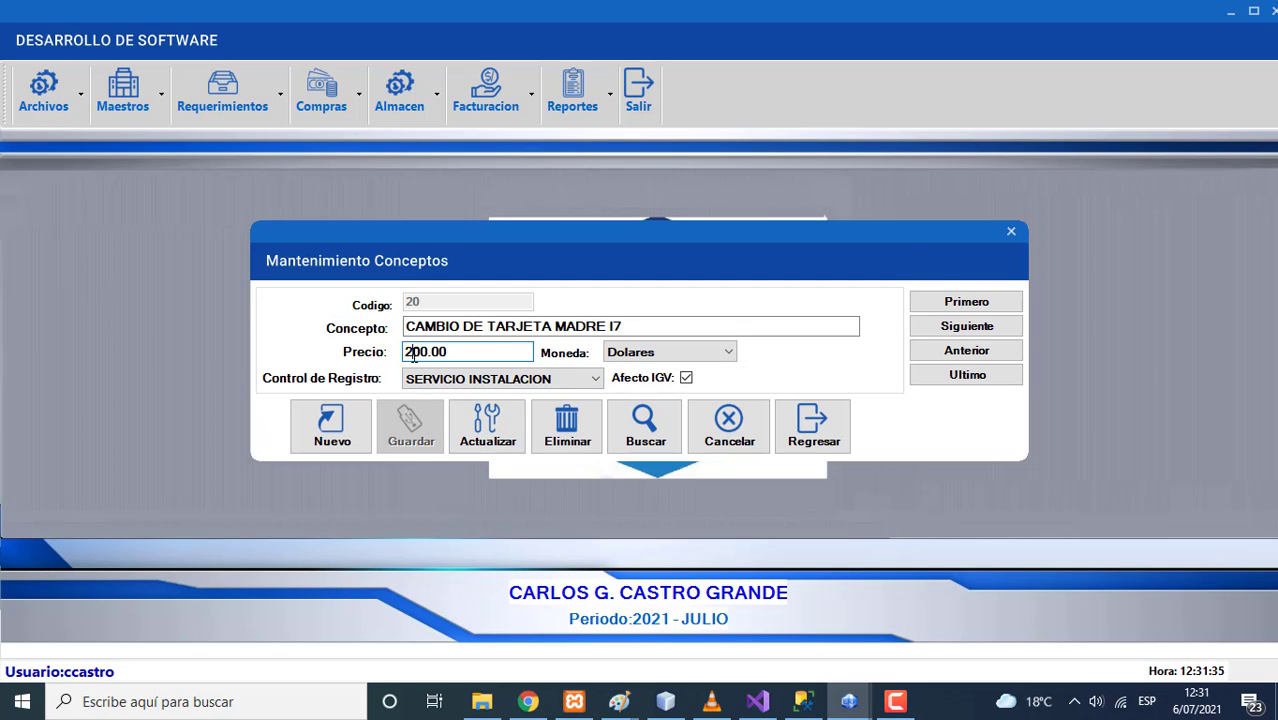
{"action": "type", "text": "3"}
{"action": "key", "text": "BackSpace"}
{"action": "key", "text": "BackSpace"}
{"action": "type", "text": "3"}
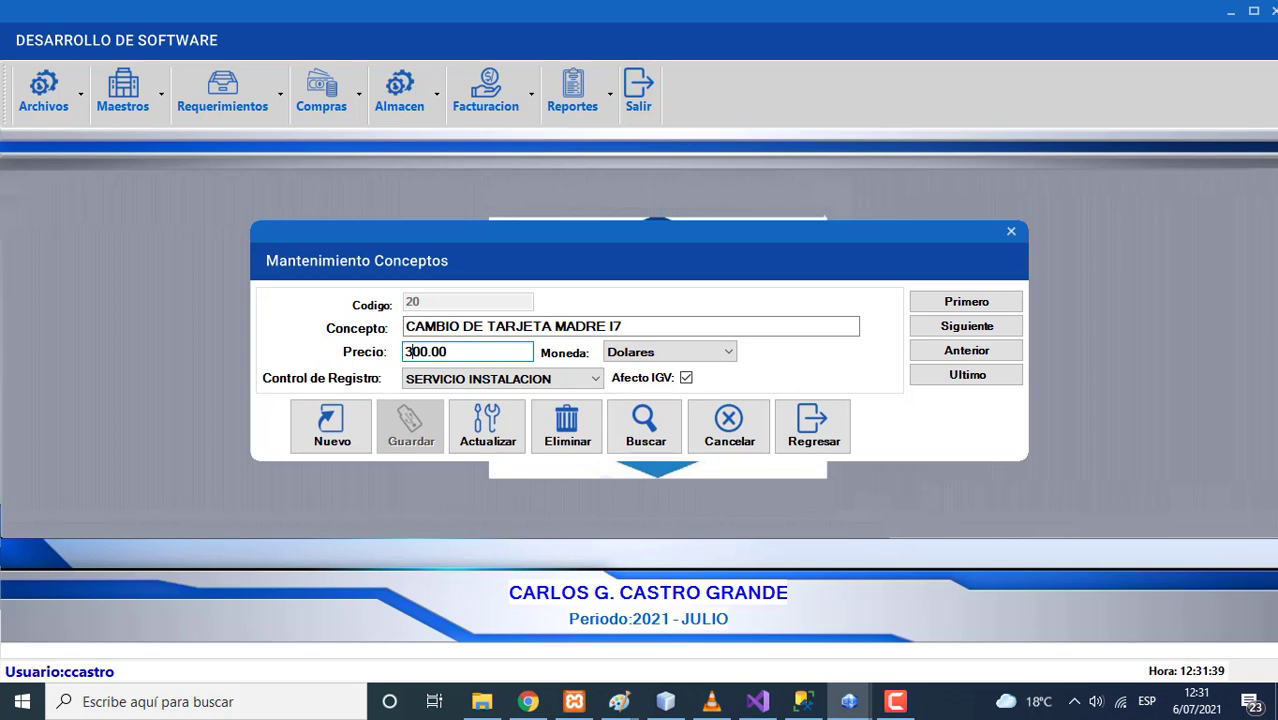
{"action": "left_click", "coordinate": [478, 428]}
{"action": "left_click", "coordinate": [716, 418]}
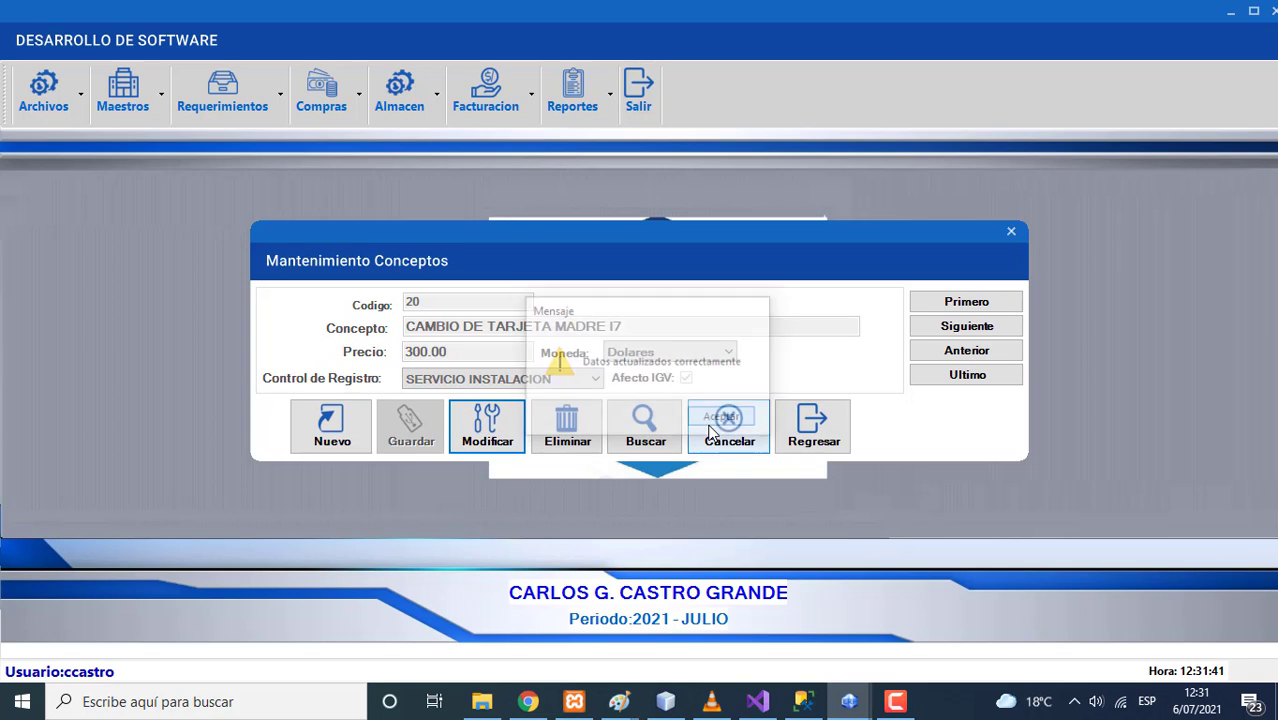
- Browse the neighbouring concept records and reopen the concept search to check the updated concept
{"action": "left_click", "coordinate": [958, 327]}
{"action": "left_click", "coordinate": [955, 350]}
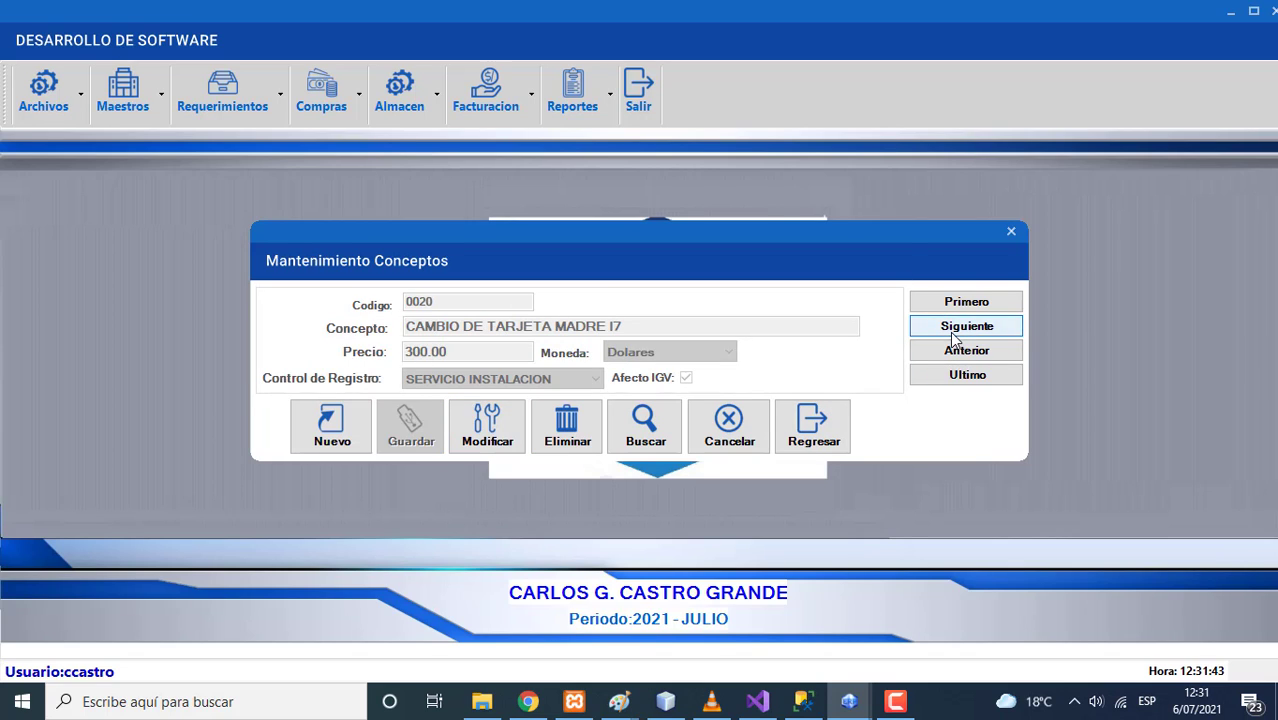
{"action": "left_click", "coordinate": [632, 448]}
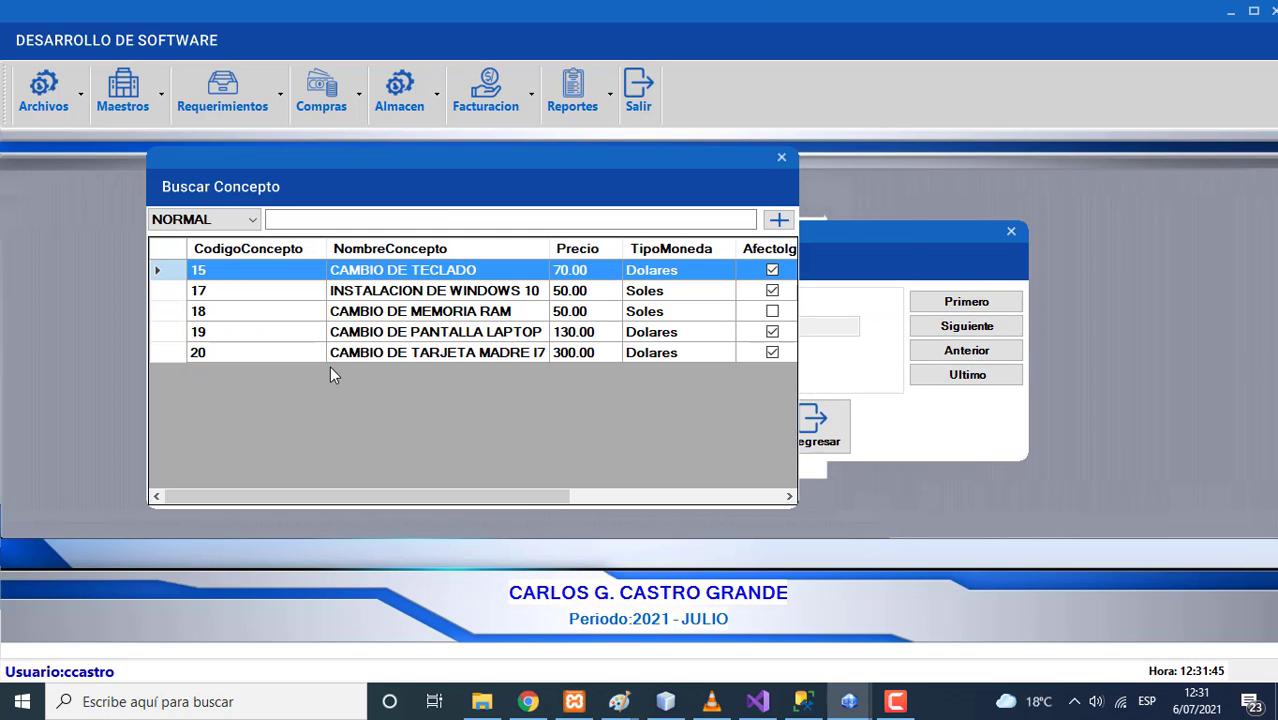
- Create and save the concept INSTALACION DE SQL SERVER 2019, priced at 50 Soles and subject to IGV
{"action": "double_click", "coordinate": [171, 356]}
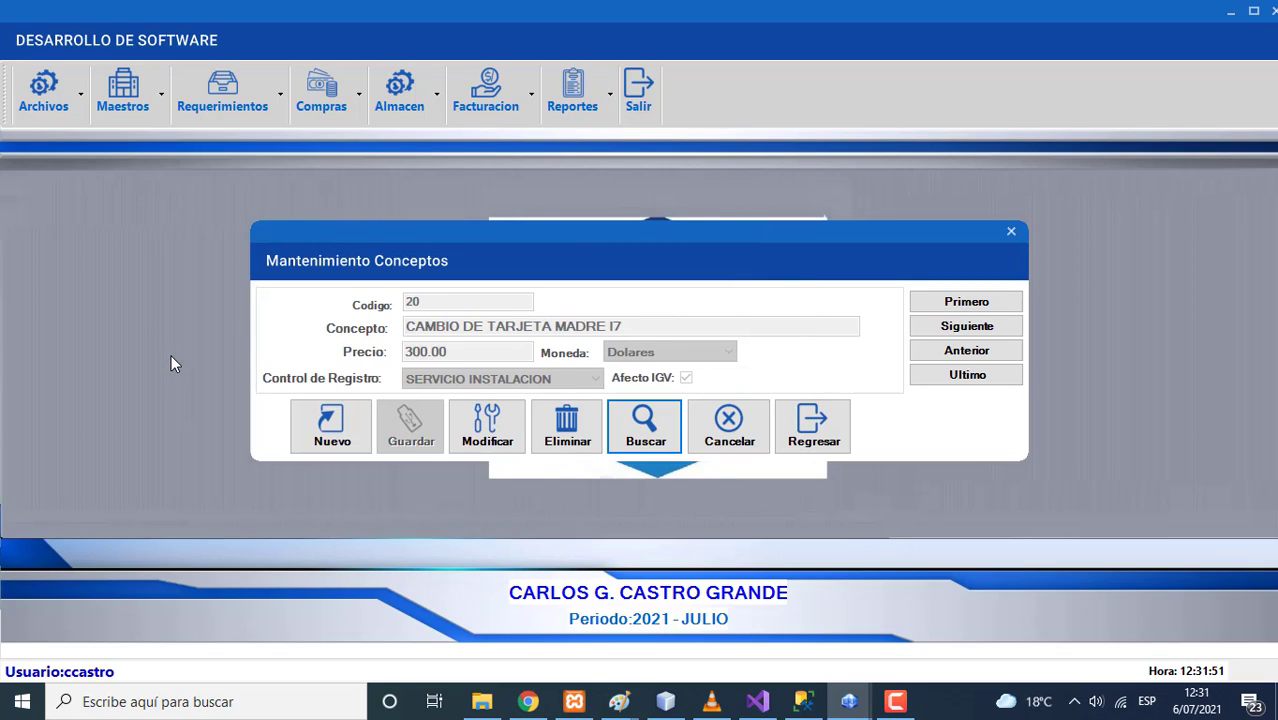
{"action": "left_click", "coordinate": [324, 428]}
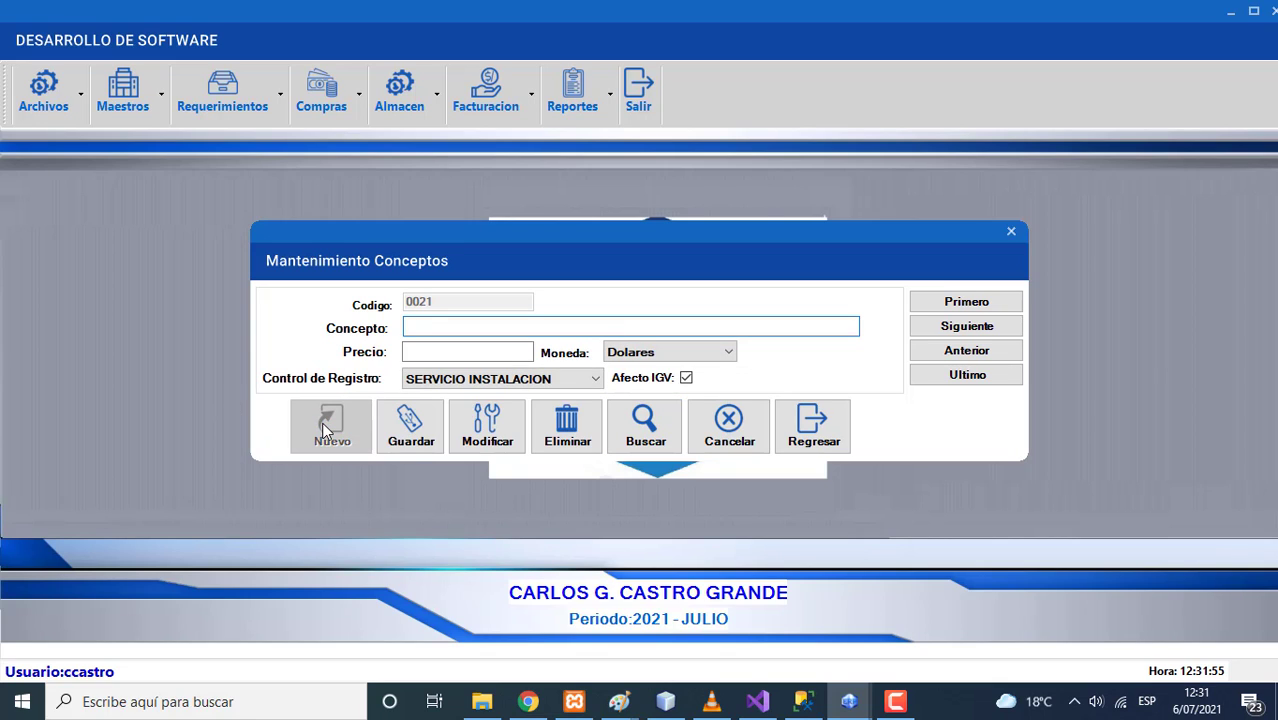
{"action": "type", "text": "INSTALACION DE"}
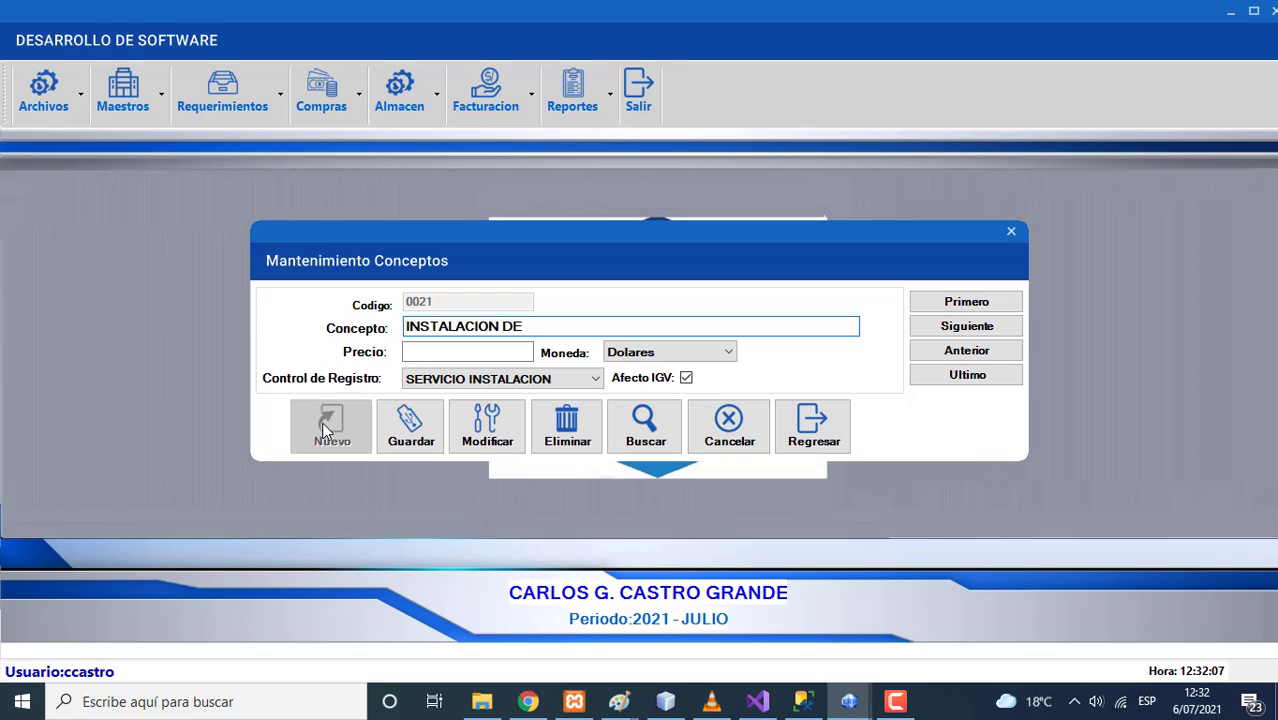
{"action": "type", "text": "SQL SERVER 2"}
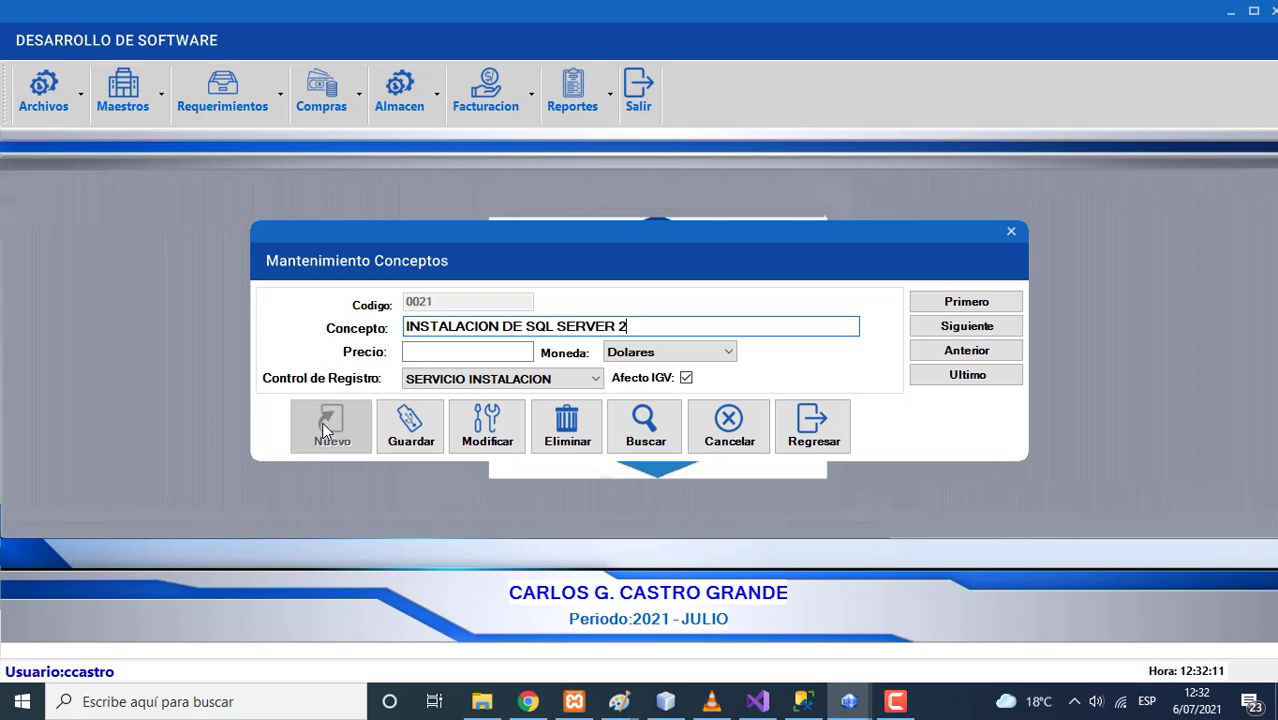
{"action": "type", "text": "019"}
{"action": "left_click", "coordinate": [432, 354]}
{"action": "type", "text": "50"}
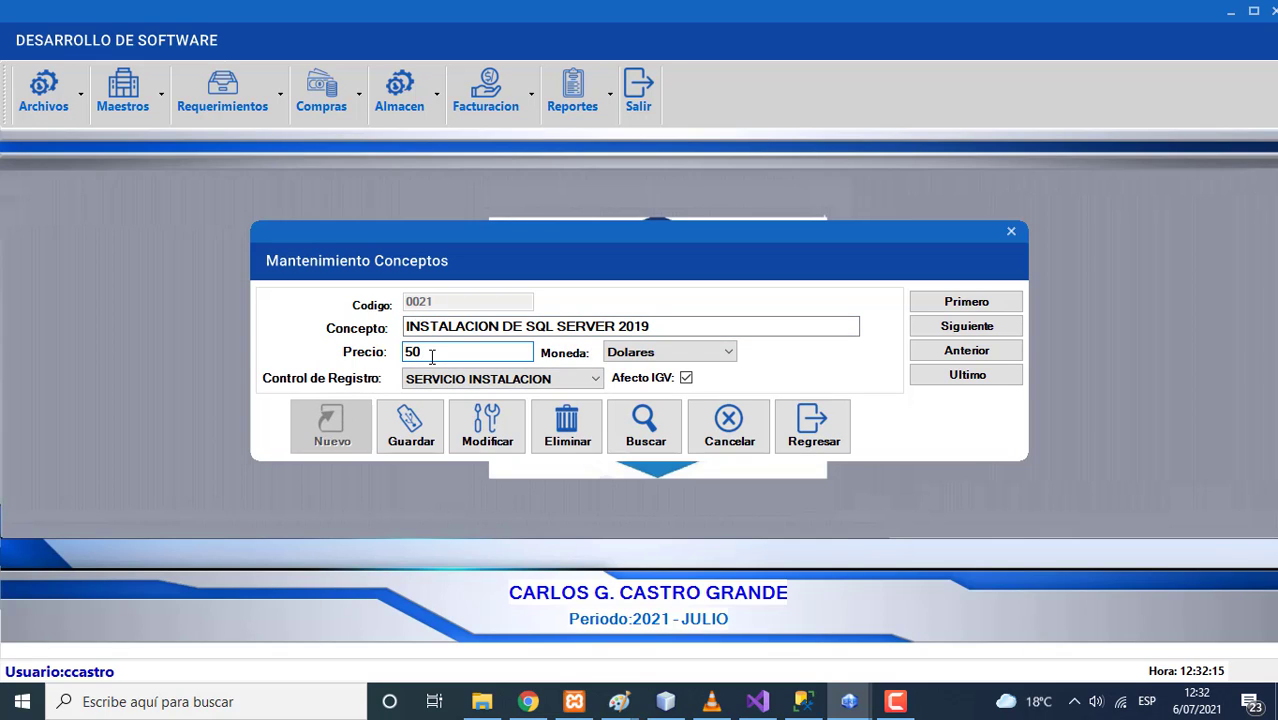
{"action": "left_click", "coordinate": [630, 357]}
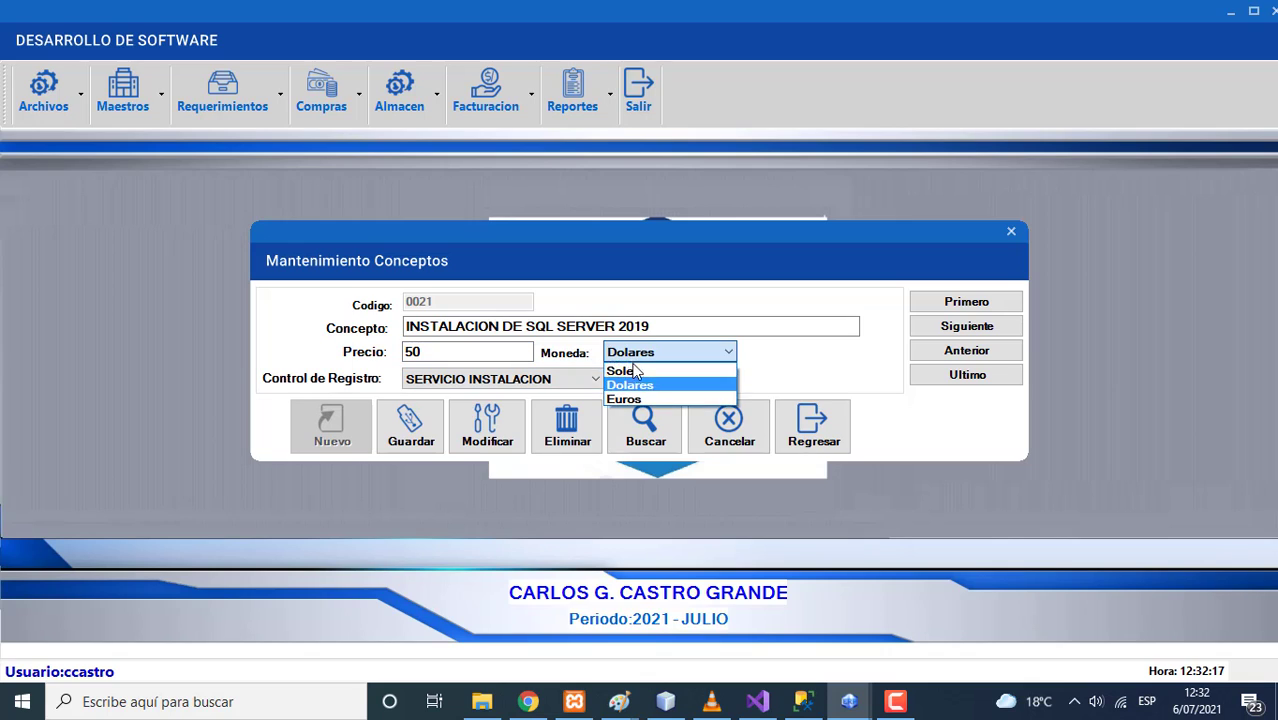
{"action": "left_click", "coordinate": [636, 372]}
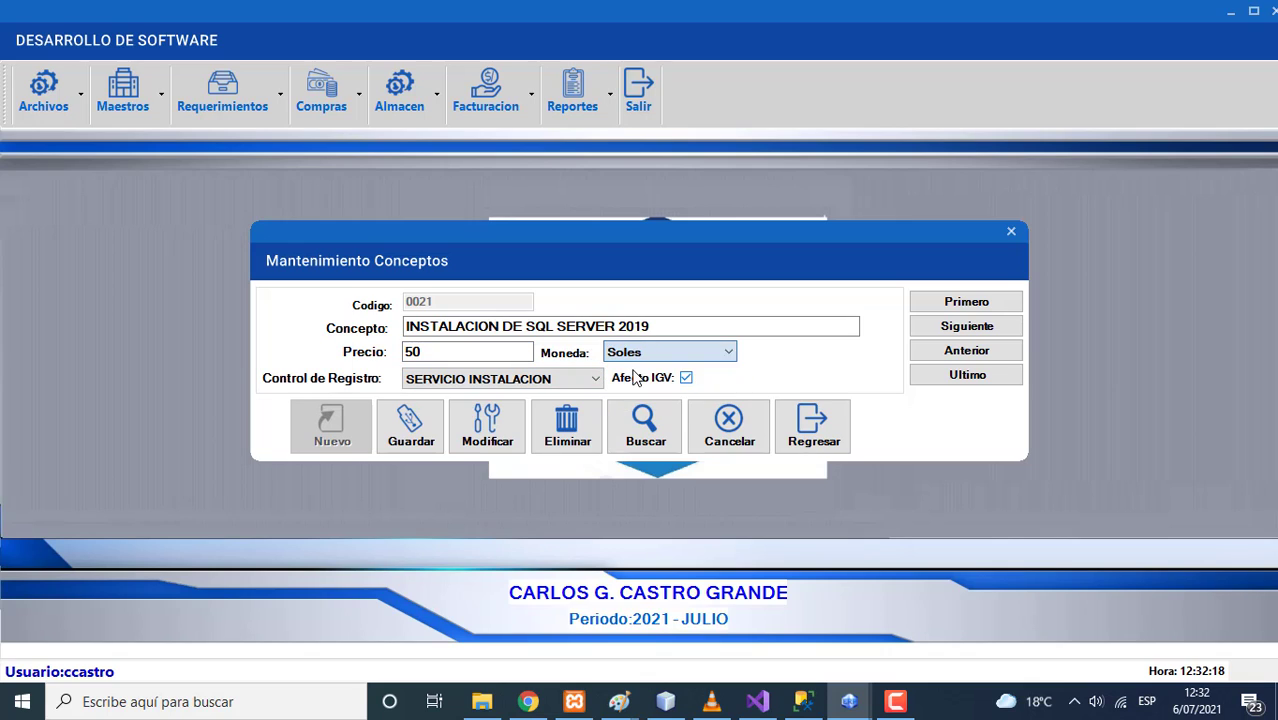
{"action": "left_click", "coordinate": [416, 437]}
{"action": "left_click", "coordinate": [694, 421]}
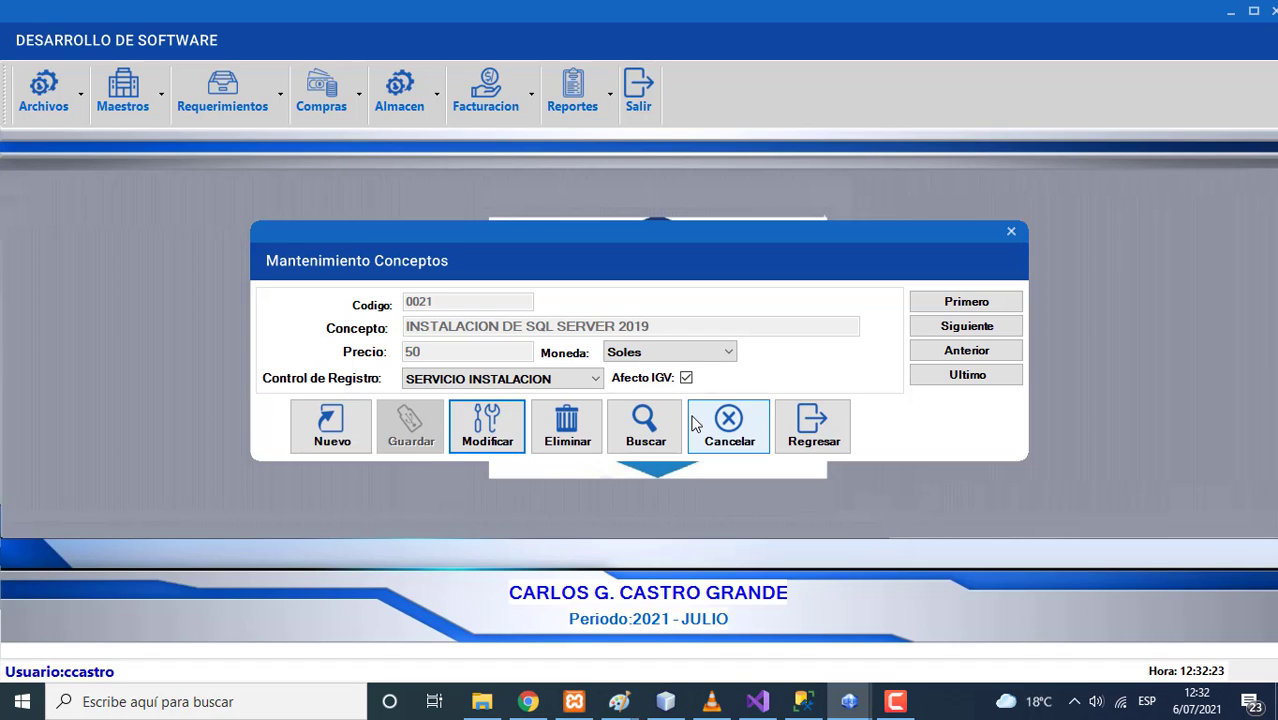
- Search the concepts by name for INS and load INSTALACION DE WINDOWS 10
{"action": "left_click", "coordinate": [670, 430]}
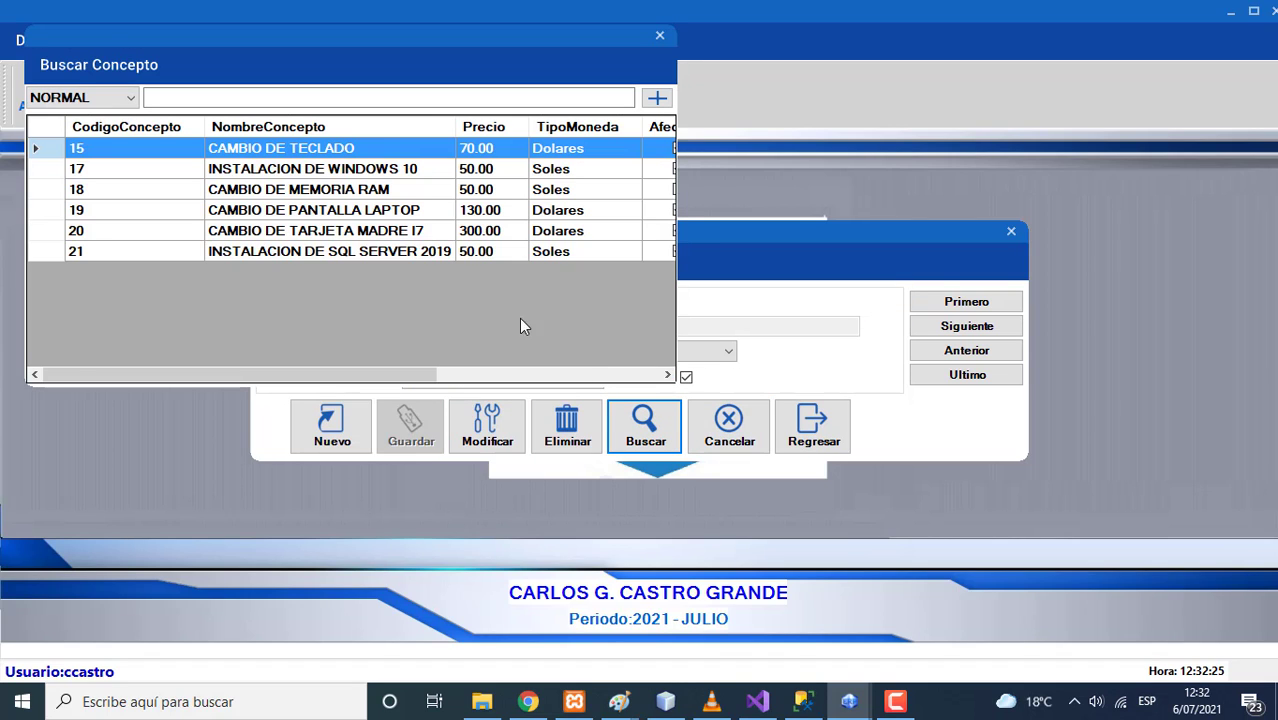
{"action": "left_click", "coordinate": [282, 133]}
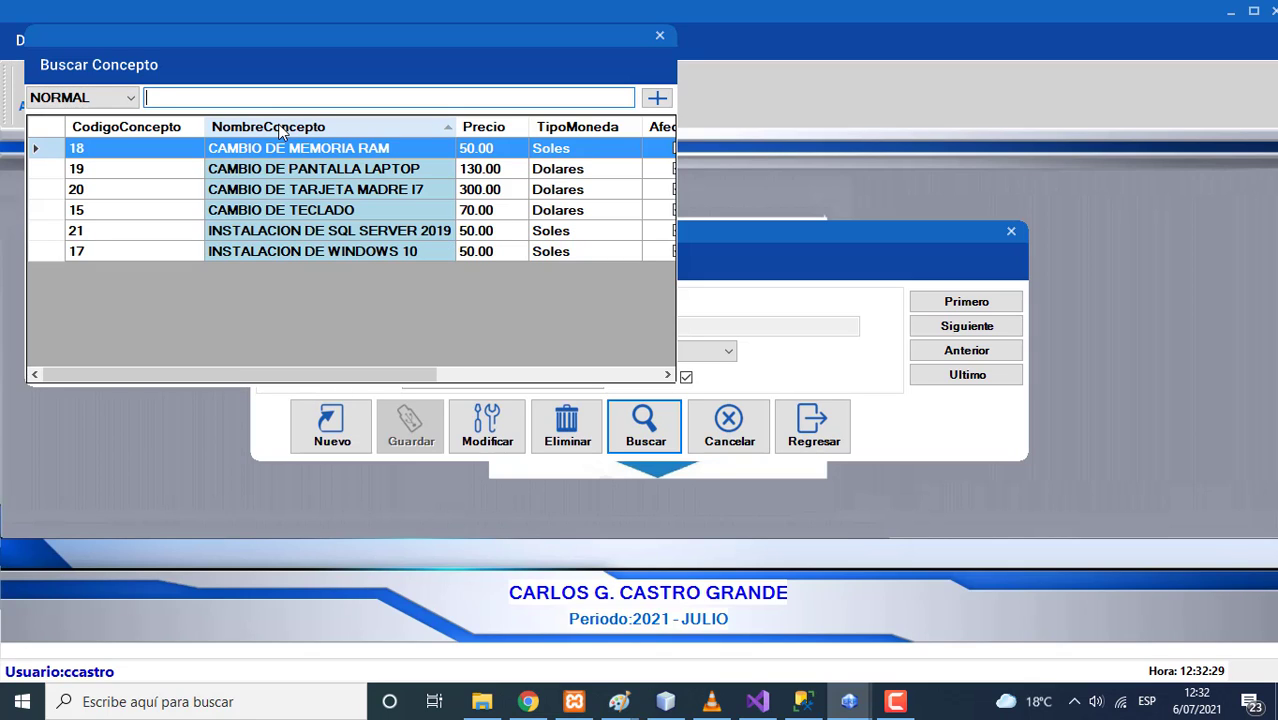
{"action": "type", "text": "INS"}
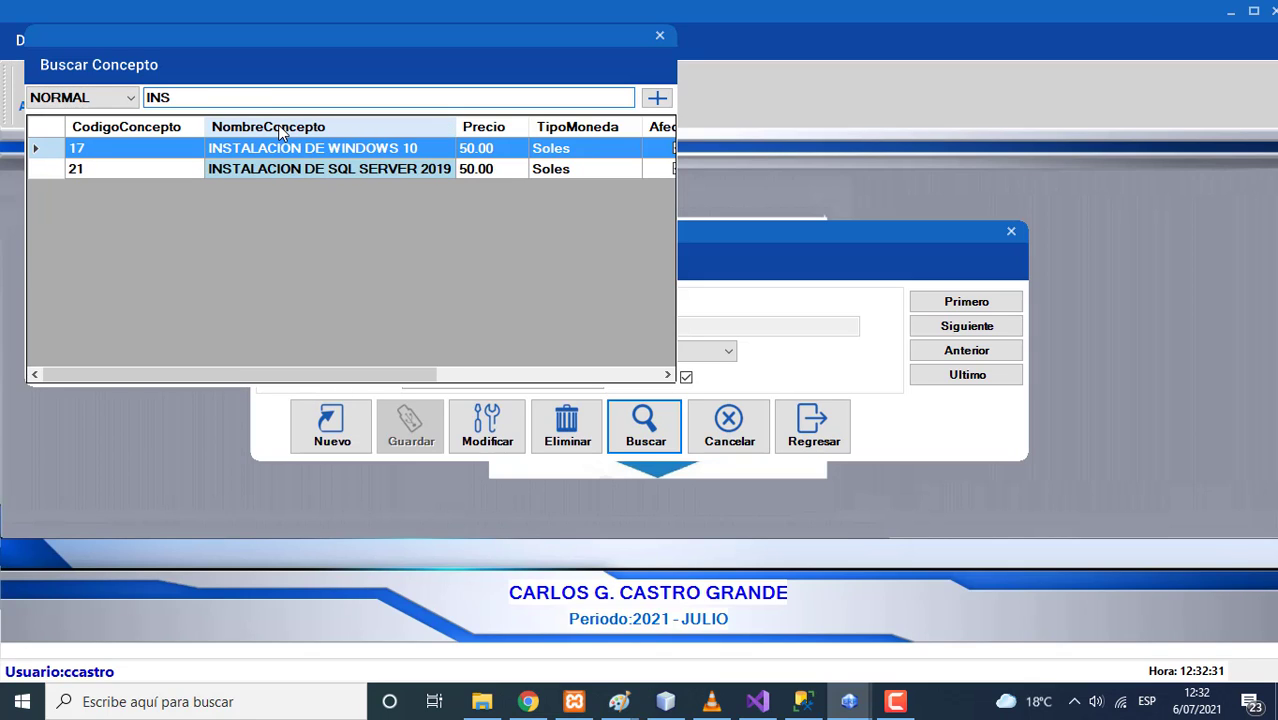
{"action": "double_click", "coordinate": [36, 150]}
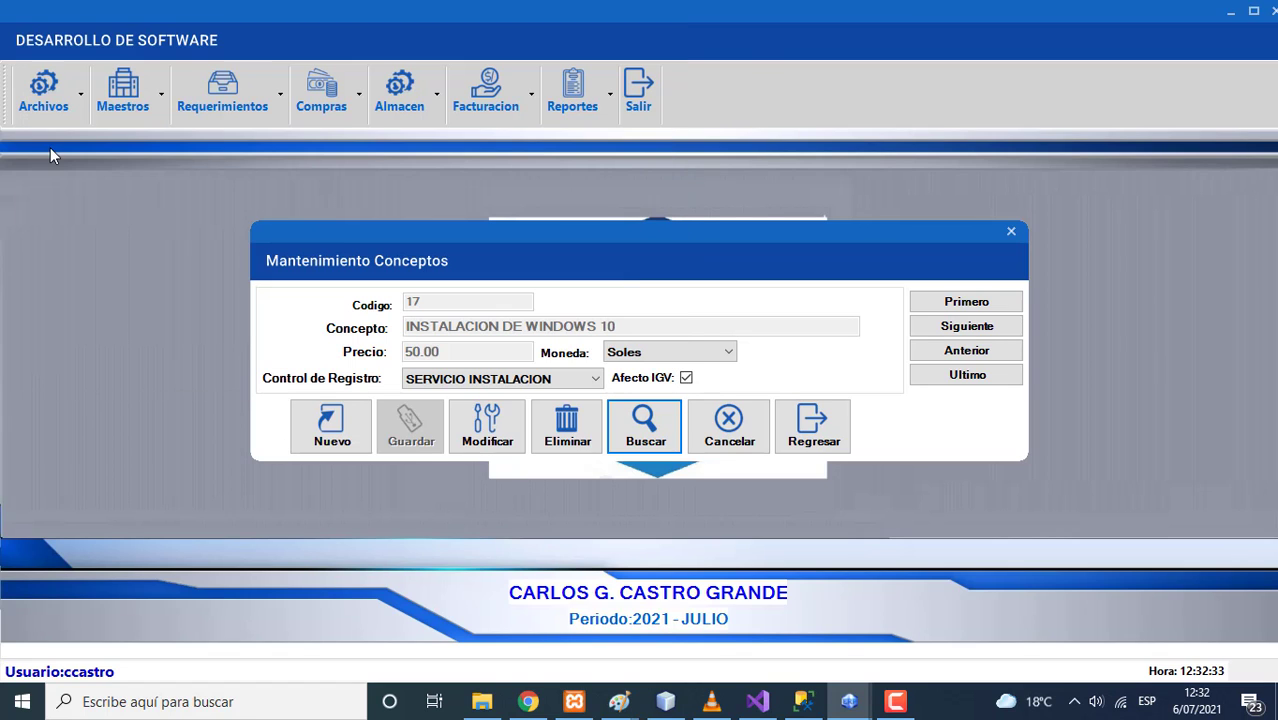
- Search the concepts by code for 21 and load INSTALACION DE SQL SERVER 2019
{"action": "left_click", "coordinate": [644, 425]}
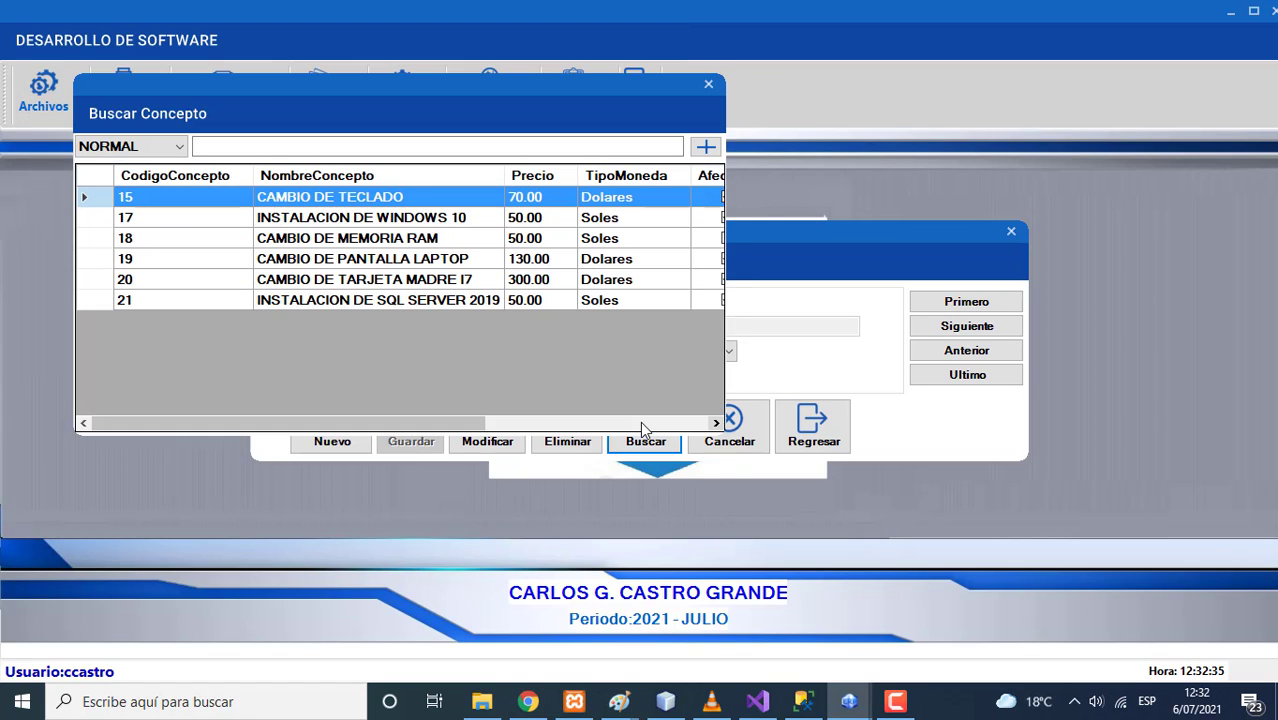
{"action": "left_click", "coordinate": [163, 178]}
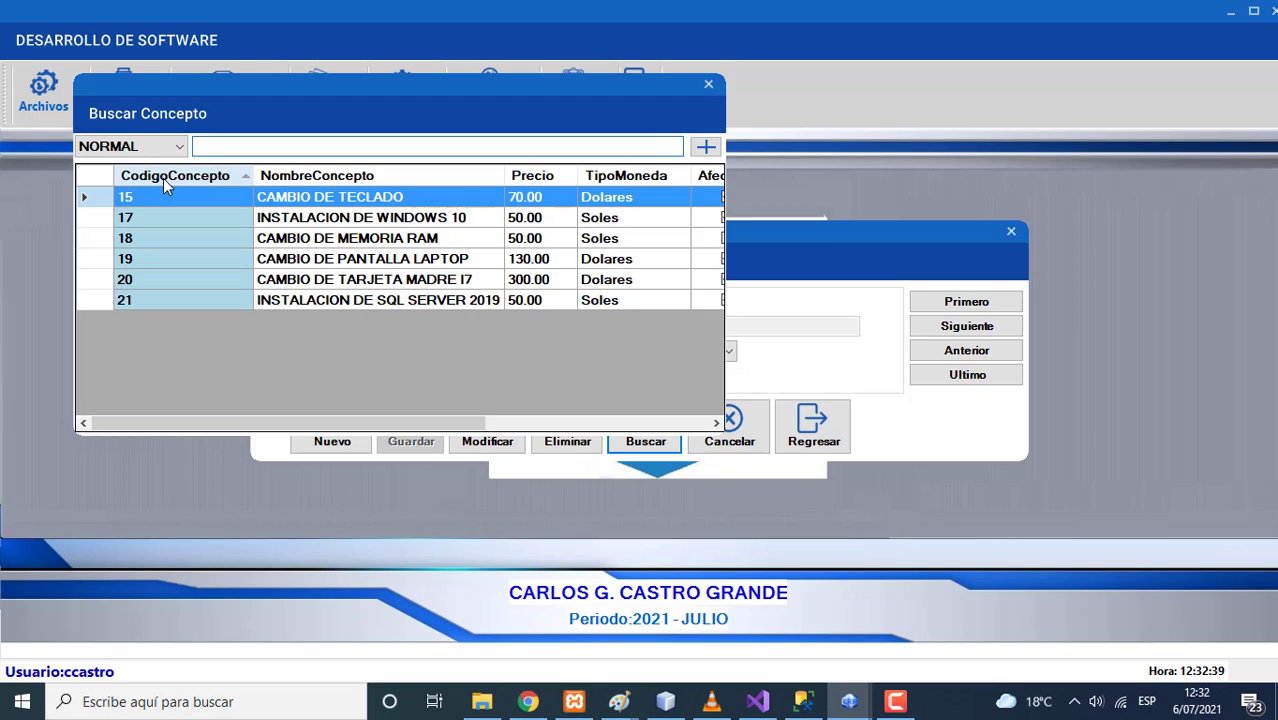
{"action": "type", "text": "21"}
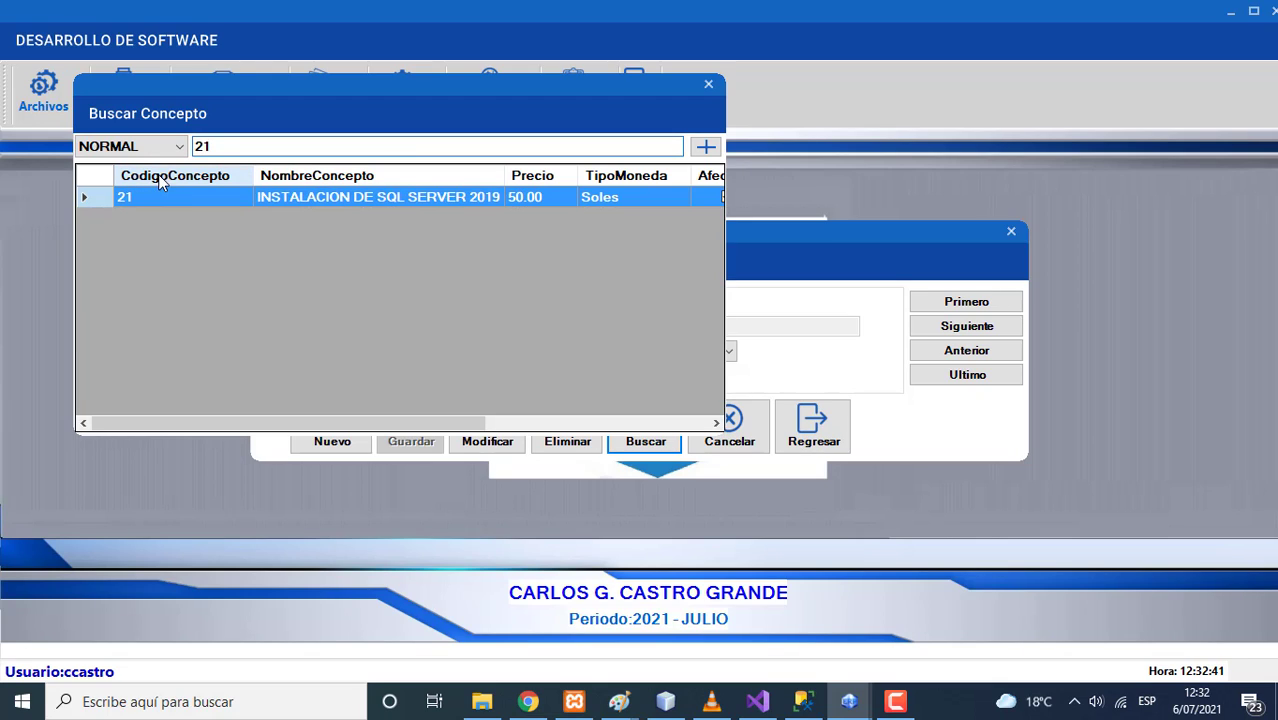
{"action": "double_click", "coordinate": [105, 196]}
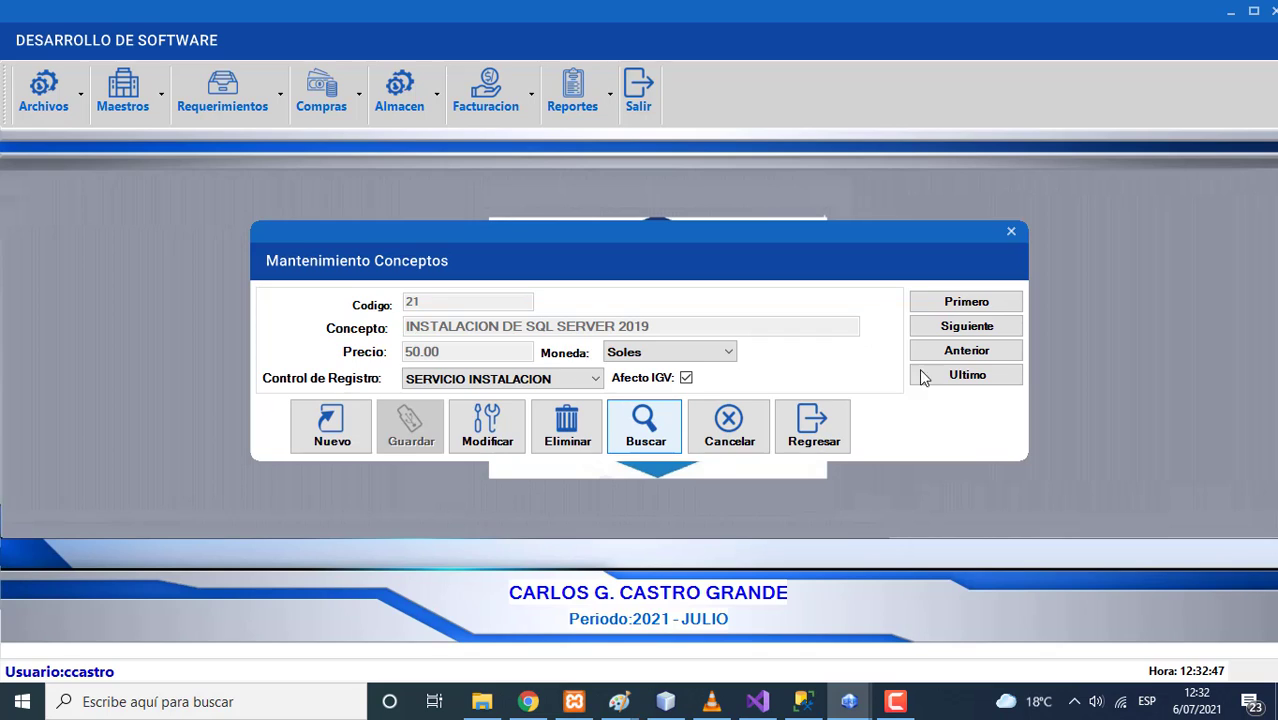
- Delete the concept INSTALACION DE SQL SERVER 2019 and check the concept search list for its removal
{"action": "left_click", "coordinate": [952, 328]}
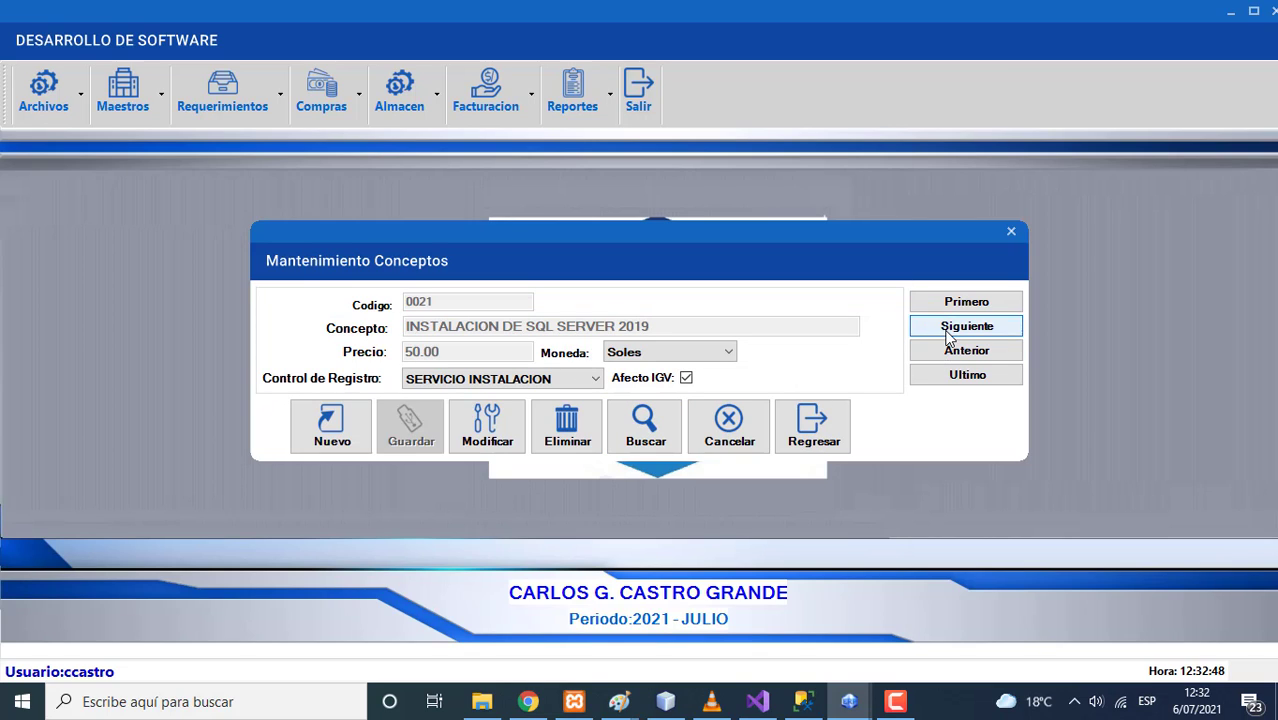
{"action": "left_click", "coordinate": [590, 442]}
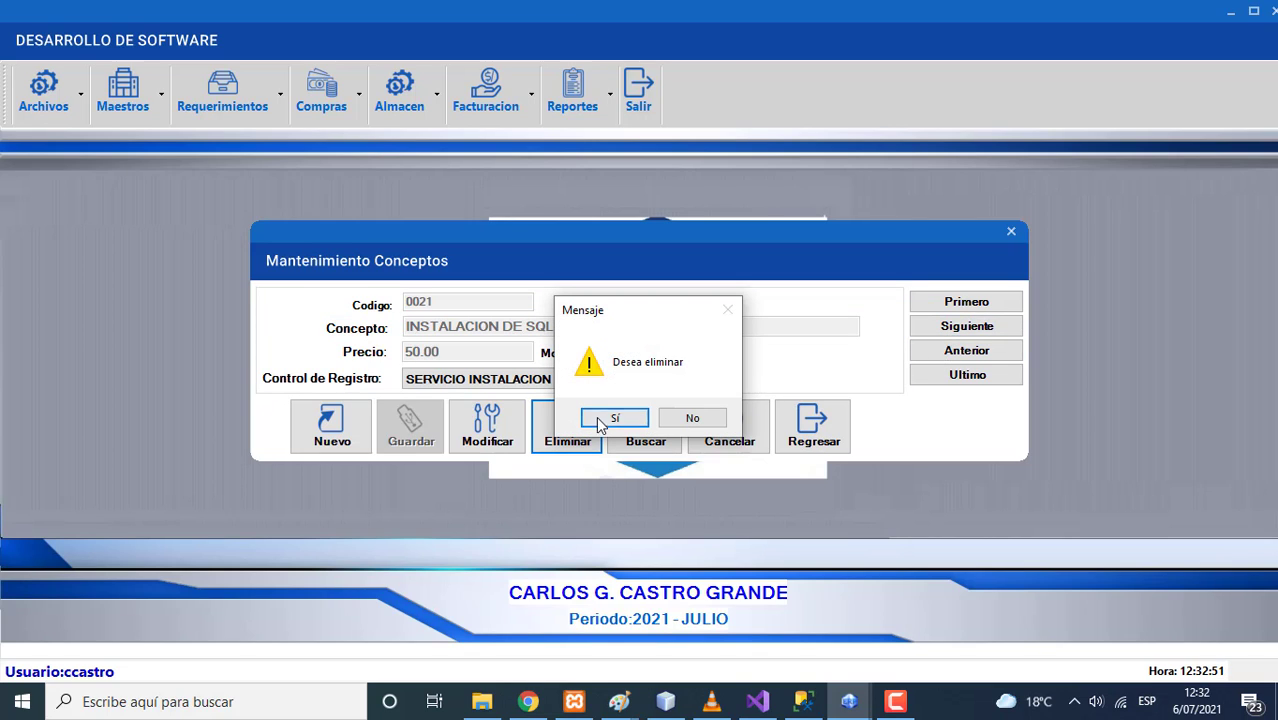
{"action": "left_click", "coordinate": [600, 420]}
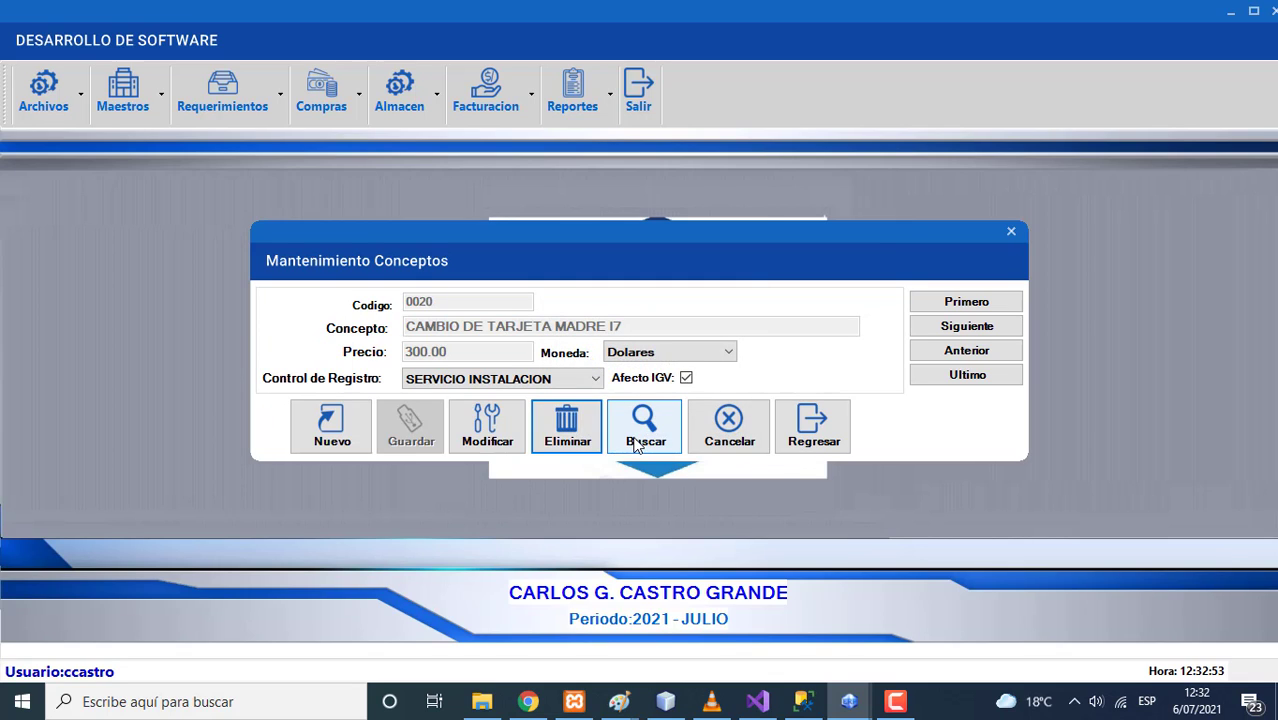
{"action": "left_click", "coordinate": [633, 437]}
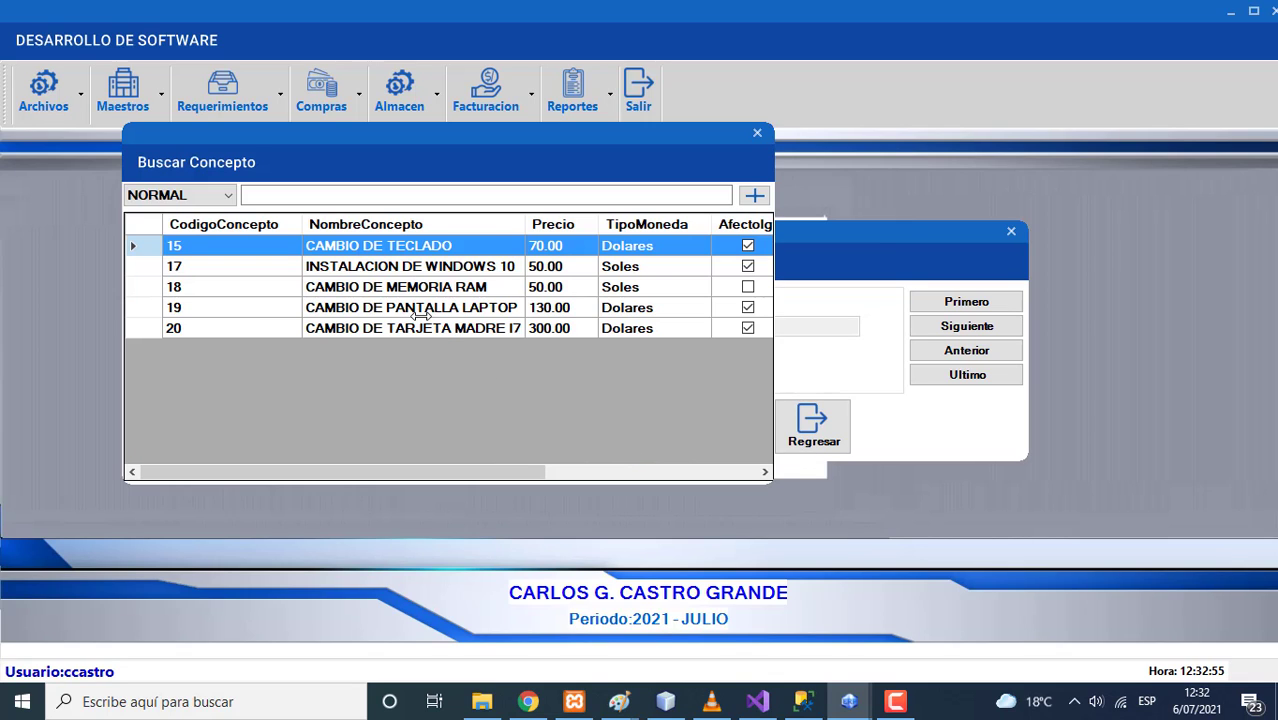
{"action": "left_click", "coordinate": [756, 134]}
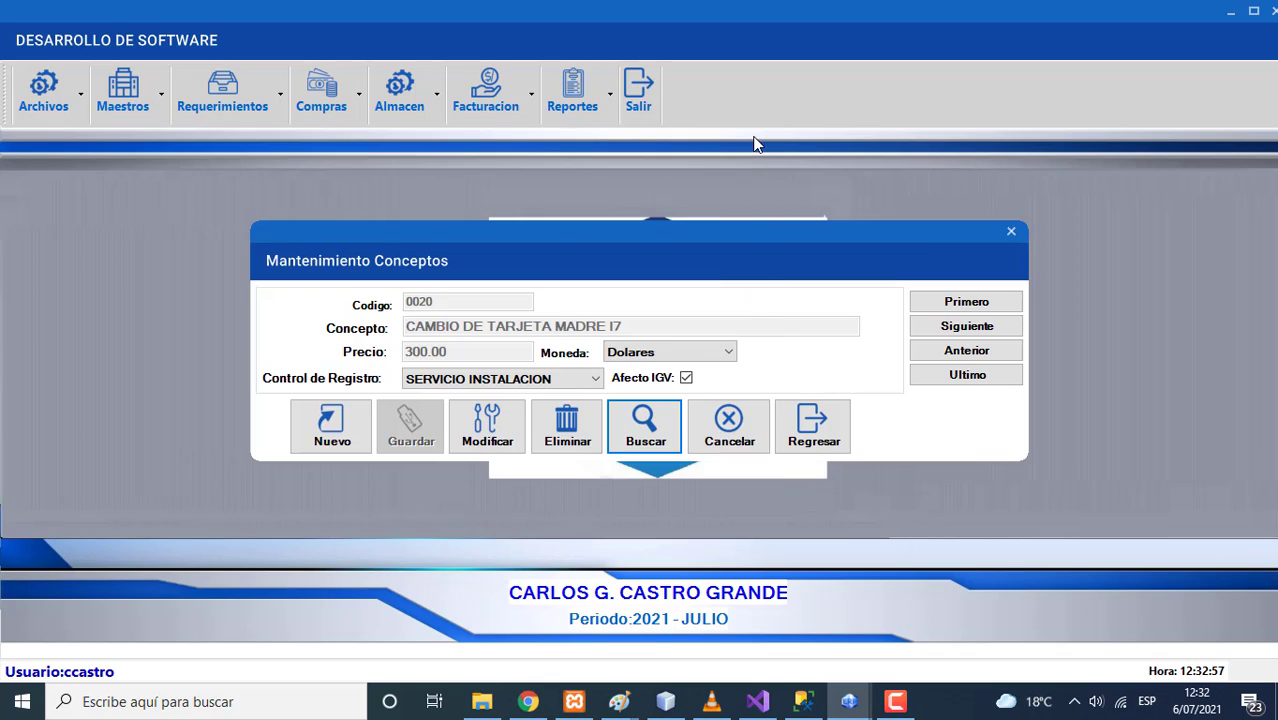
- Return to the first concept, CAMBIO DE TECLADO, and update its price to 90.00
{"action": "left_click", "coordinate": [731, 427]}
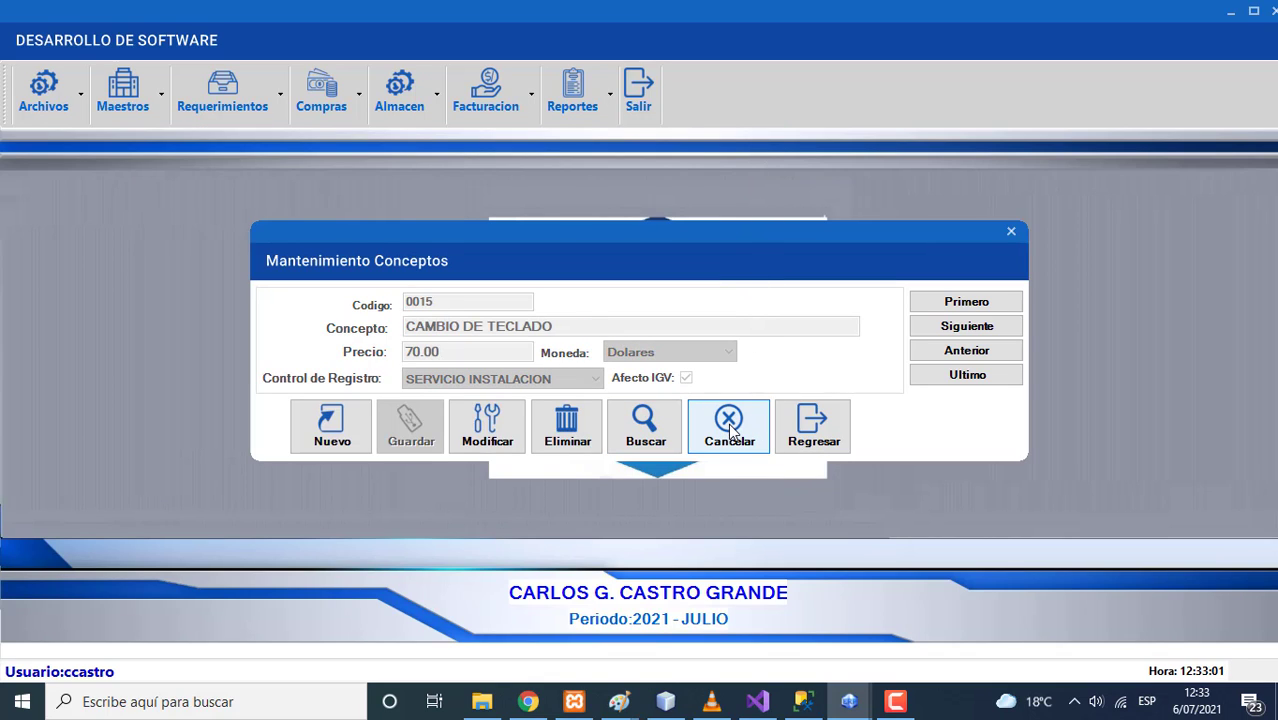
{"action": "left_click", "coordinate": [512, 430]}
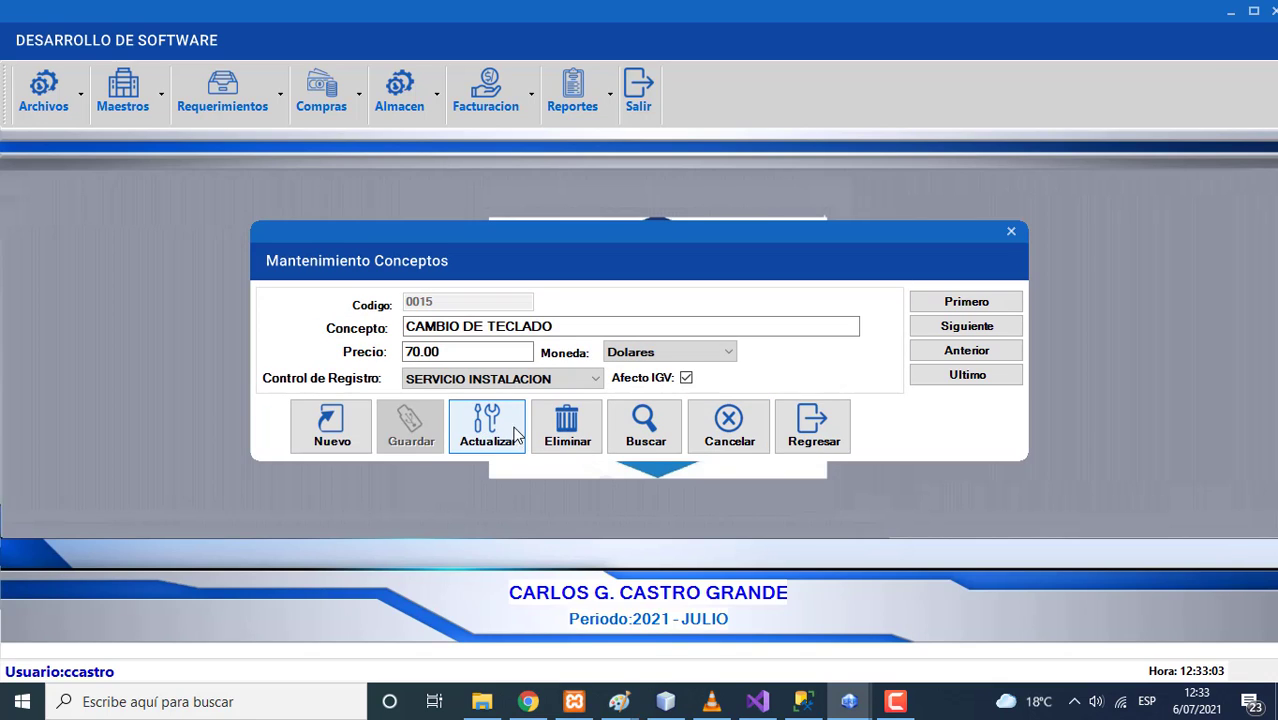
{"action": "left_click", "coordinate": [414, 352]}
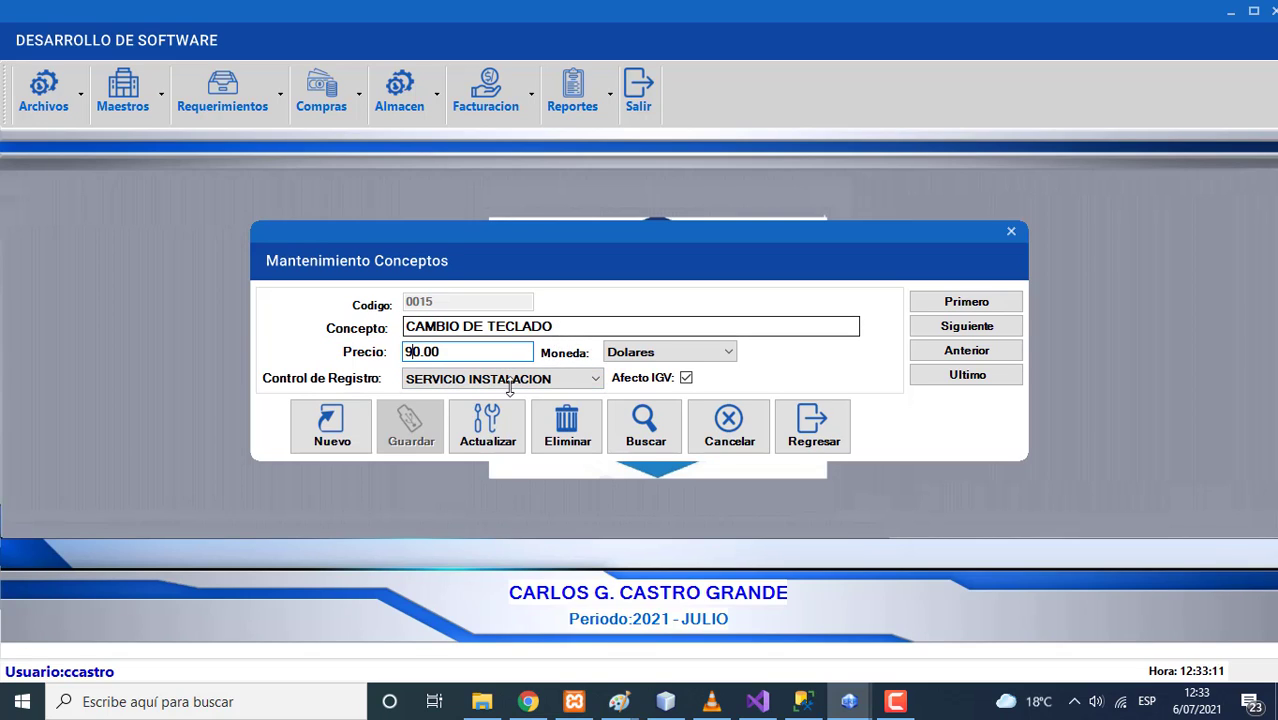
{"action": "left_click", "coordinate": [485, 422]}
{"action": "left_click", "coordinate": [714, 418]}
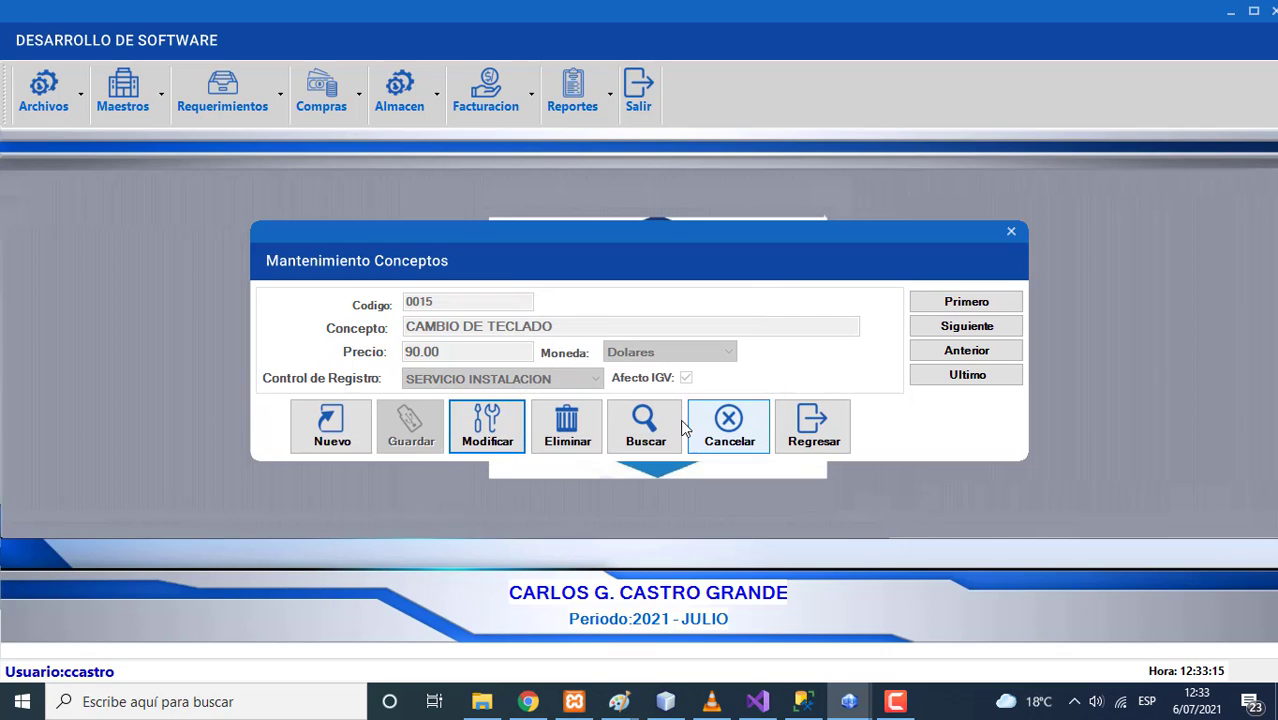
- Browse the following concept records and reload CAMBIO DE TECLADO from the concept search to check its price
{"action": "left_click", "coordinate": [940, 330]}
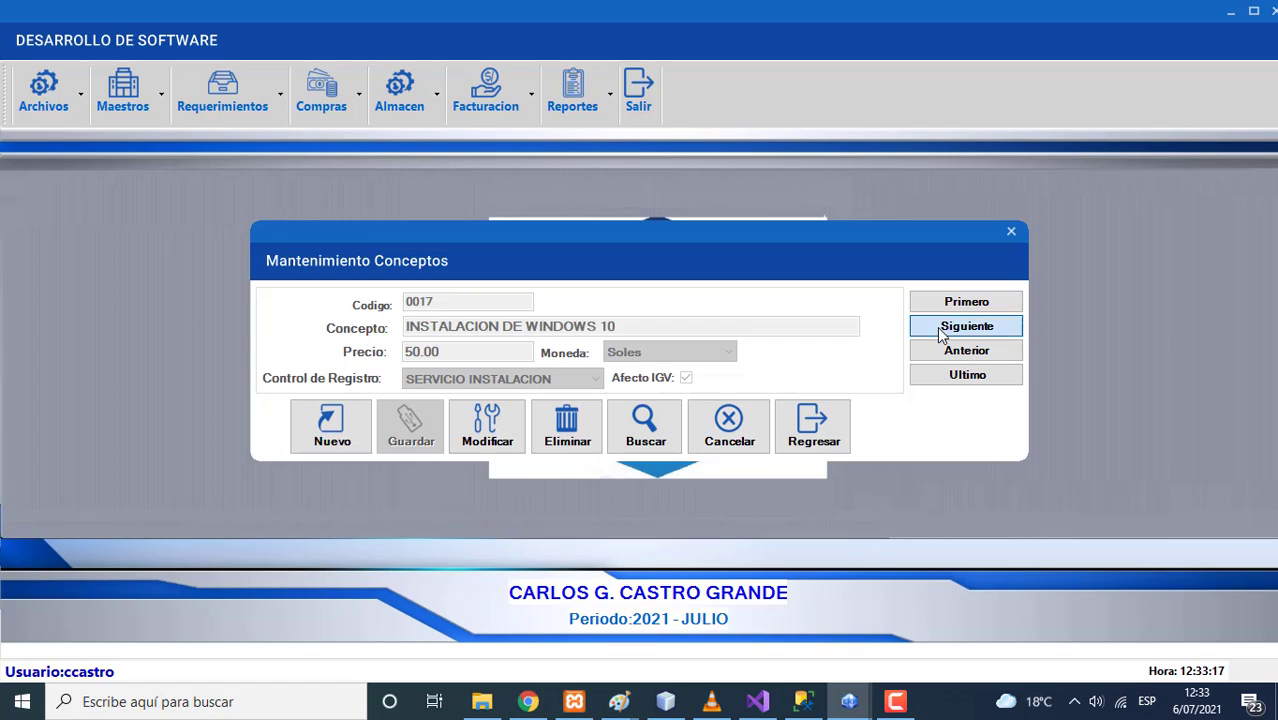
{"action": "left_click", "coordinate": [938, 328]}
{"action": "left_click", "coordinate": [645, 430]}
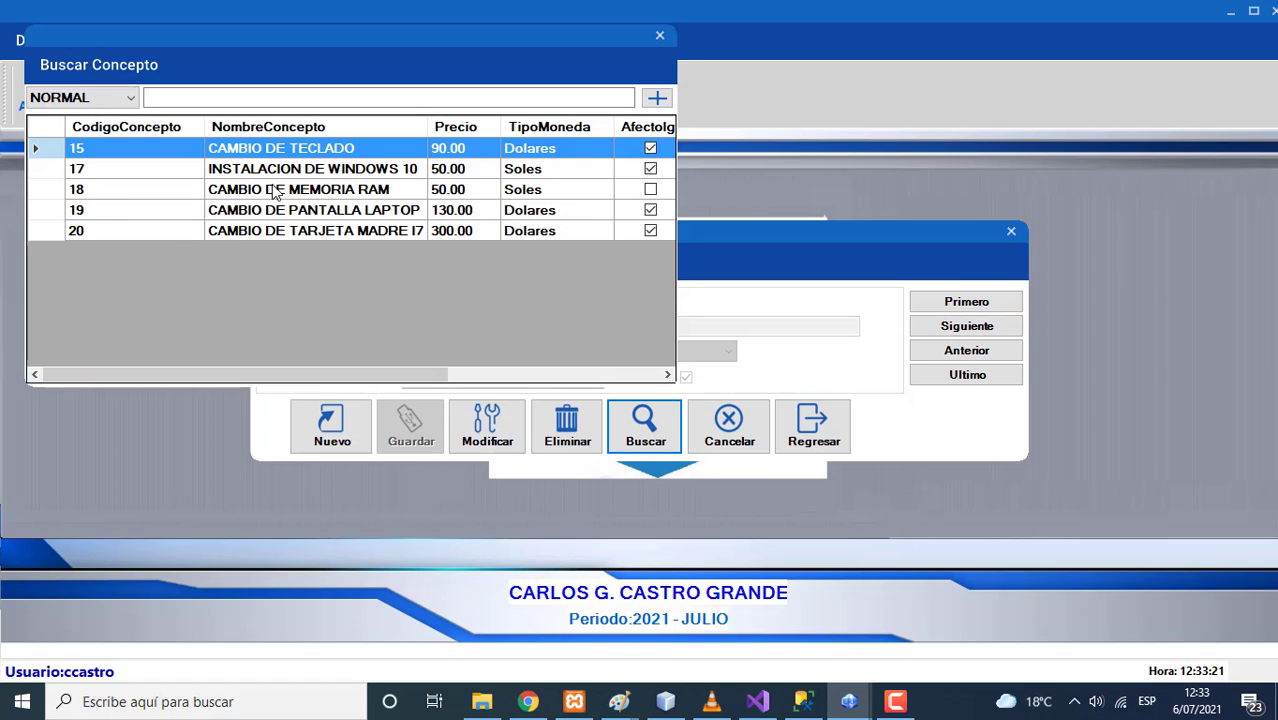
{"action": "double_click", "coordinate": [56, 152]}
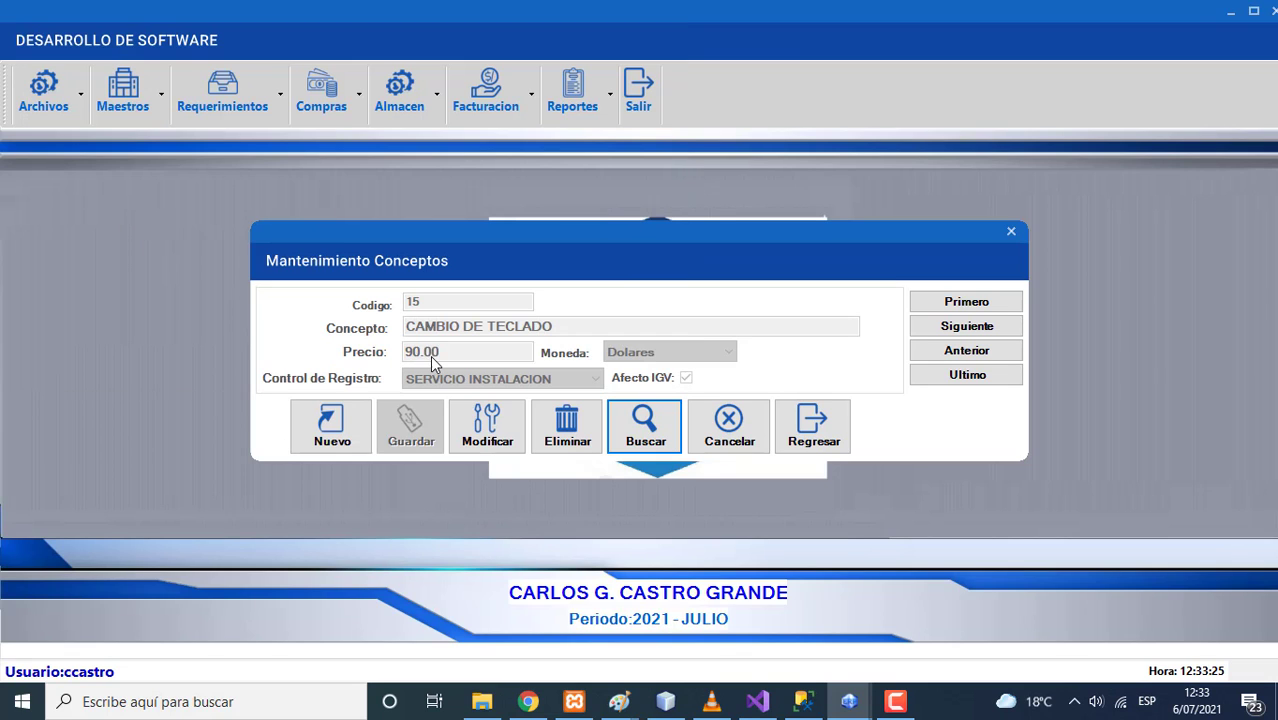